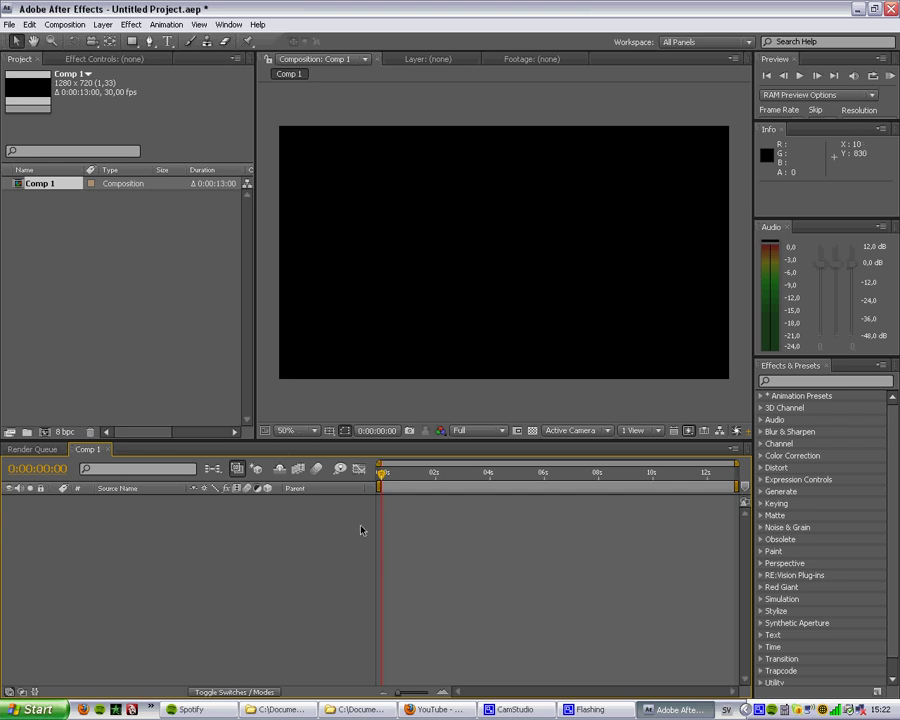
- Create a full-frame black (000000) solid layer, Black Solid 1, in Comp 1
right_click(89, 588)
mouse_move(168, 594)
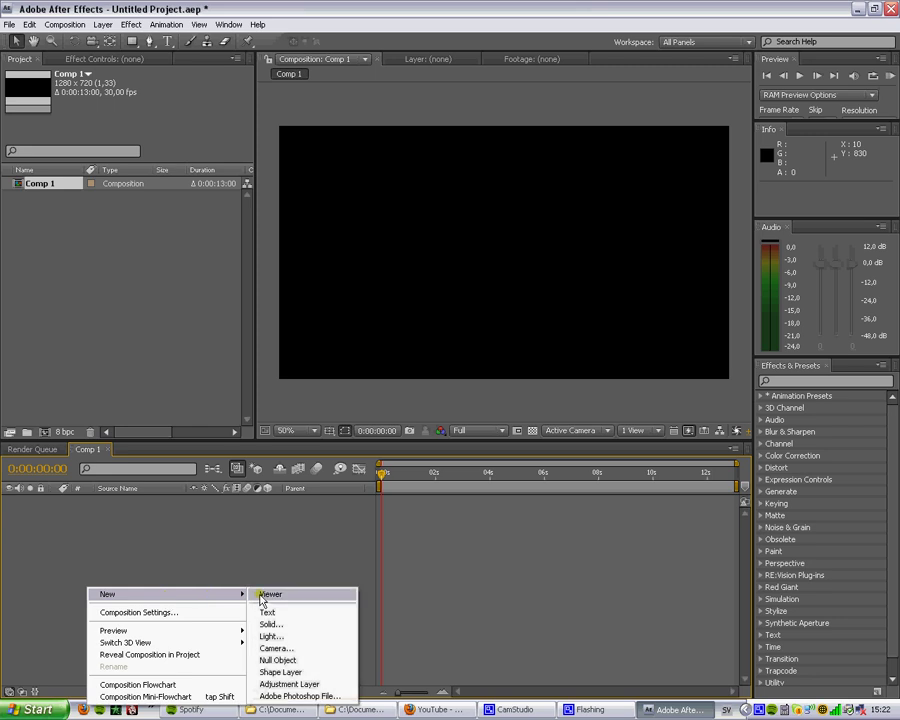
left_click(335, 626)
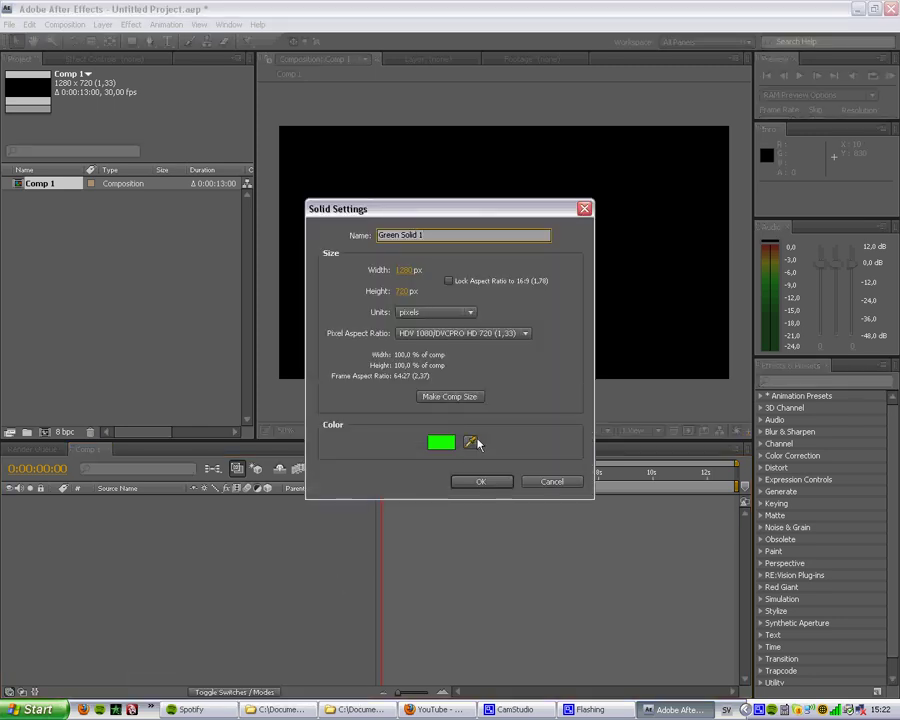
left_click(441, 442)
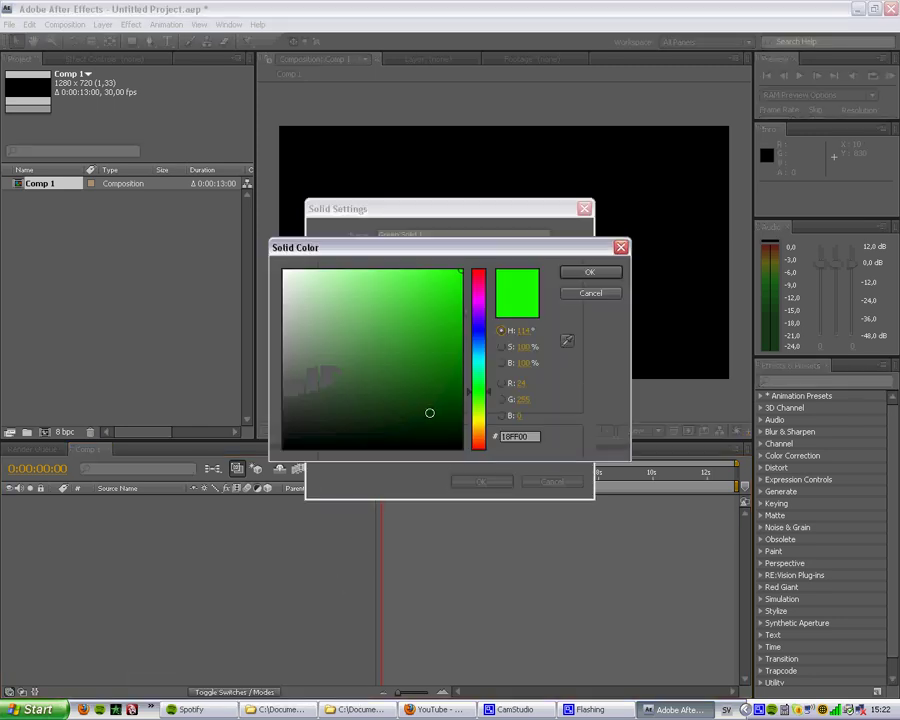
left_click(588, 274)
left_click(479, 484)
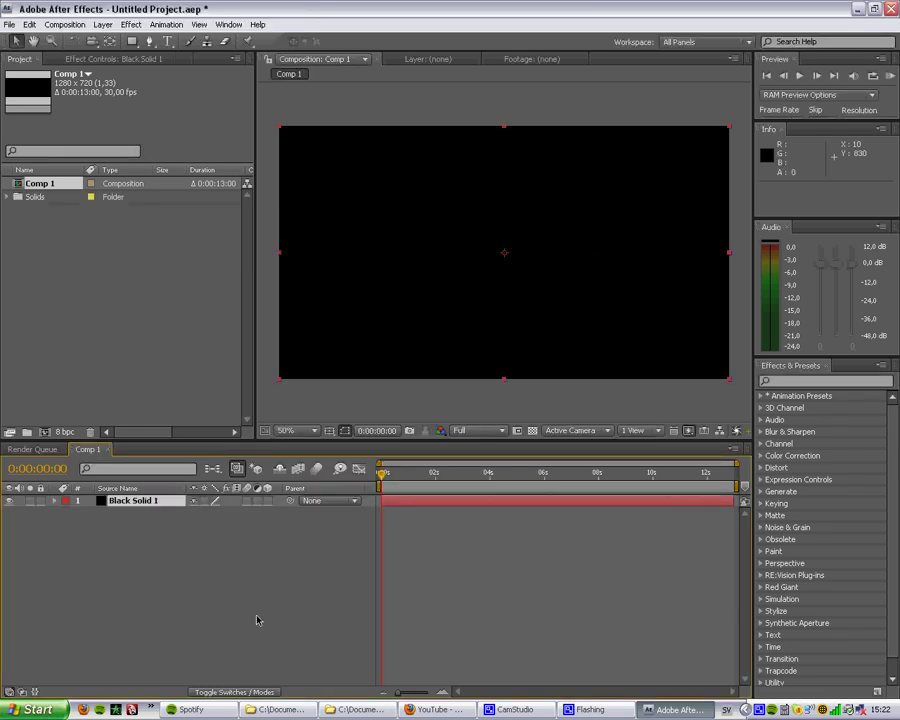
- Reveal the desktop and open the Vol.2_mp3_demo Electric Beats music folder
left_click(430, 709)
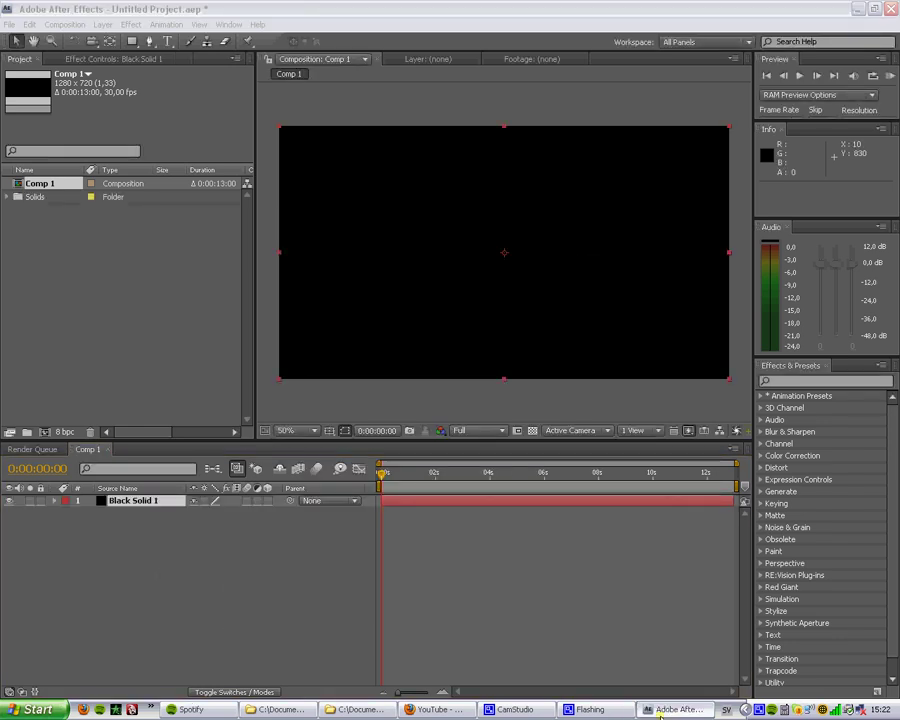
left_click(515, 709)
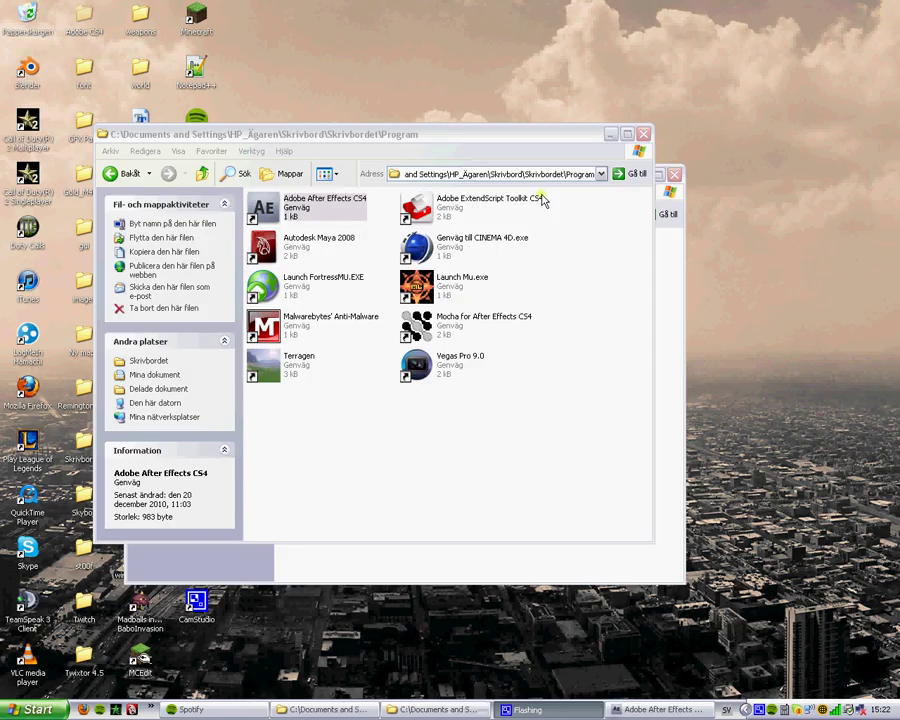
key("super+d")
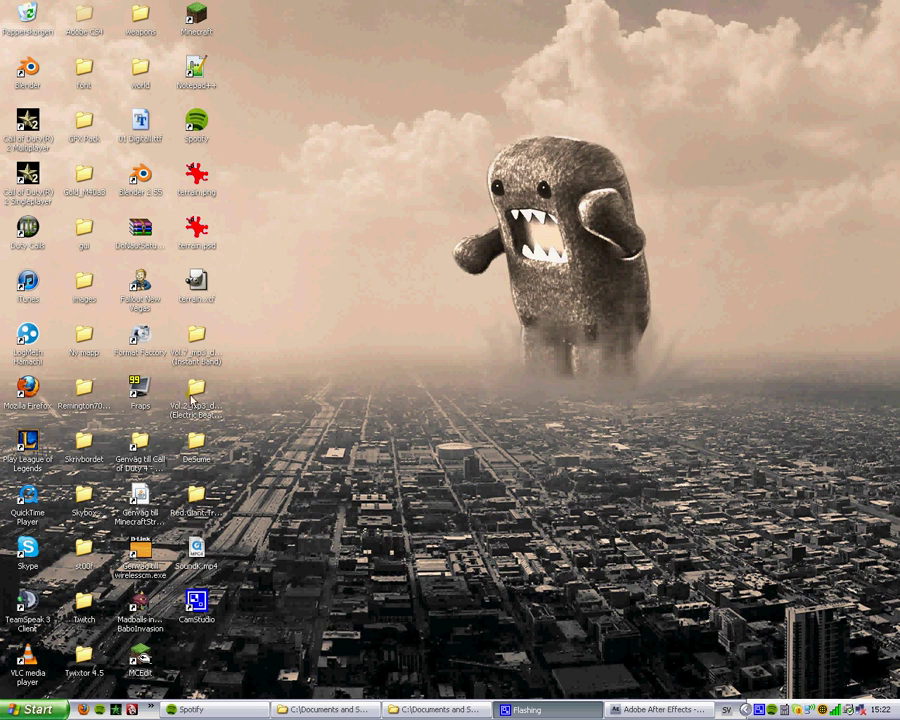
double_click(193, 393)
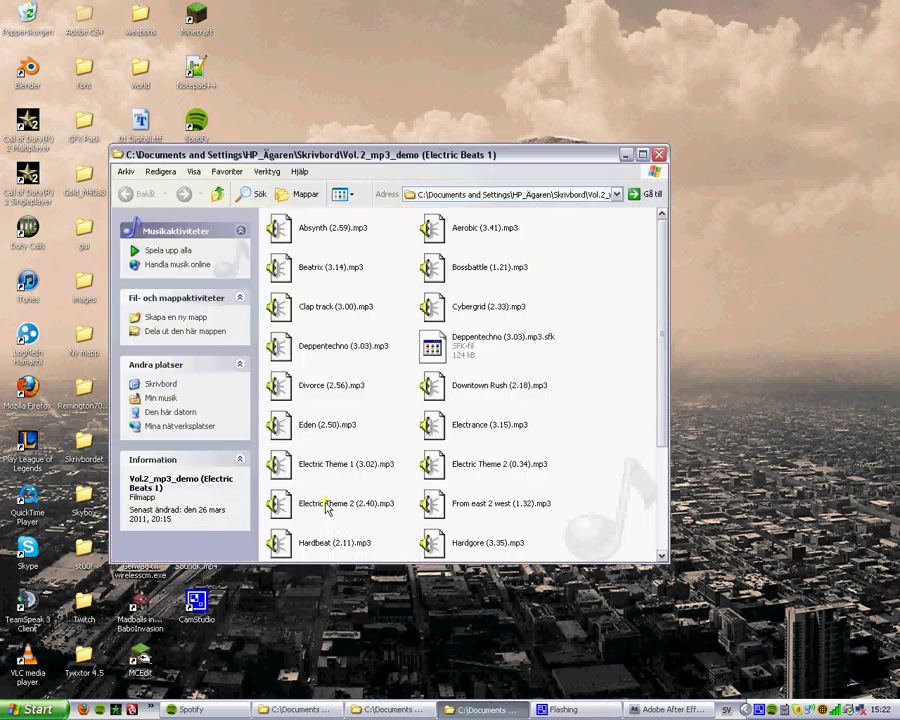
- Drag Deppentechno (3.03).mp3 into the After Effects Project panel
left_click(285, 390)
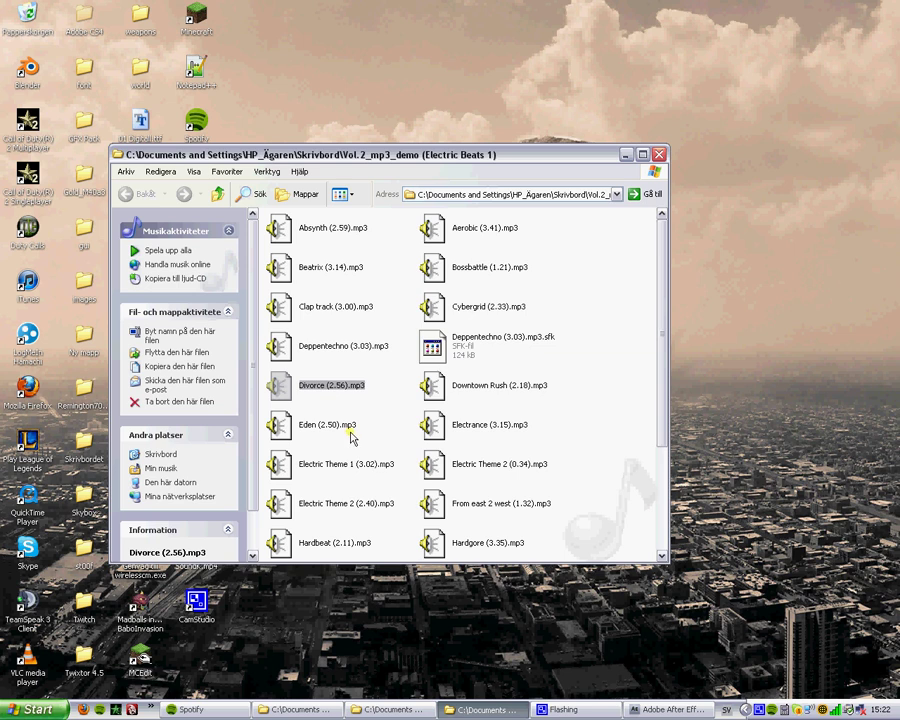
key("Up")
left_click(648, 709)
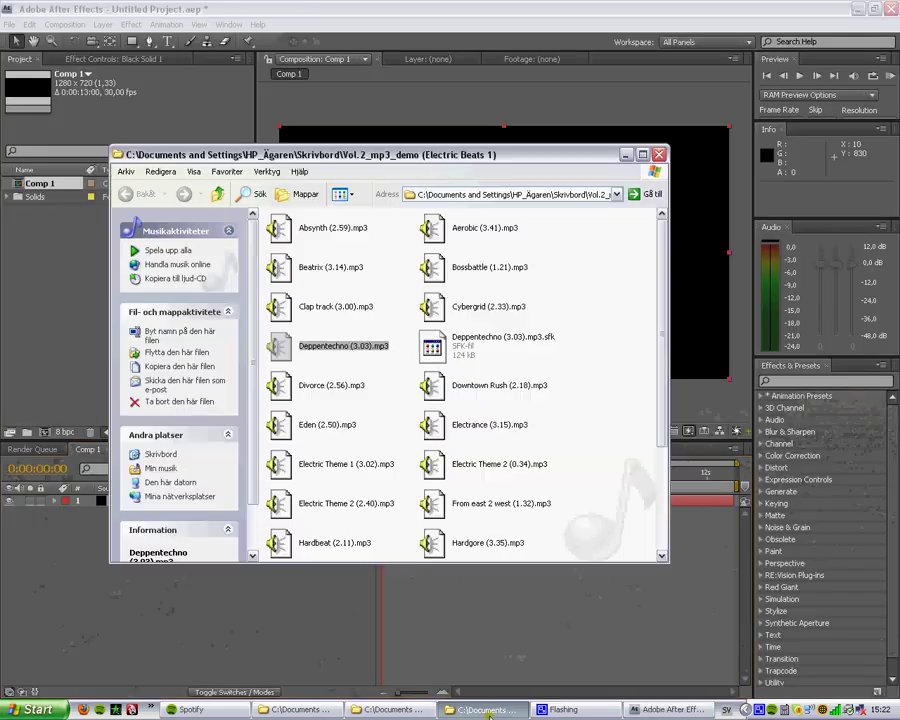
mouse_move(284, 350)
left_mouse_down()
mouse_move(344, 636)
mouse_move(417, 617)
mouse_move(204, 332)
left_mouse_up()
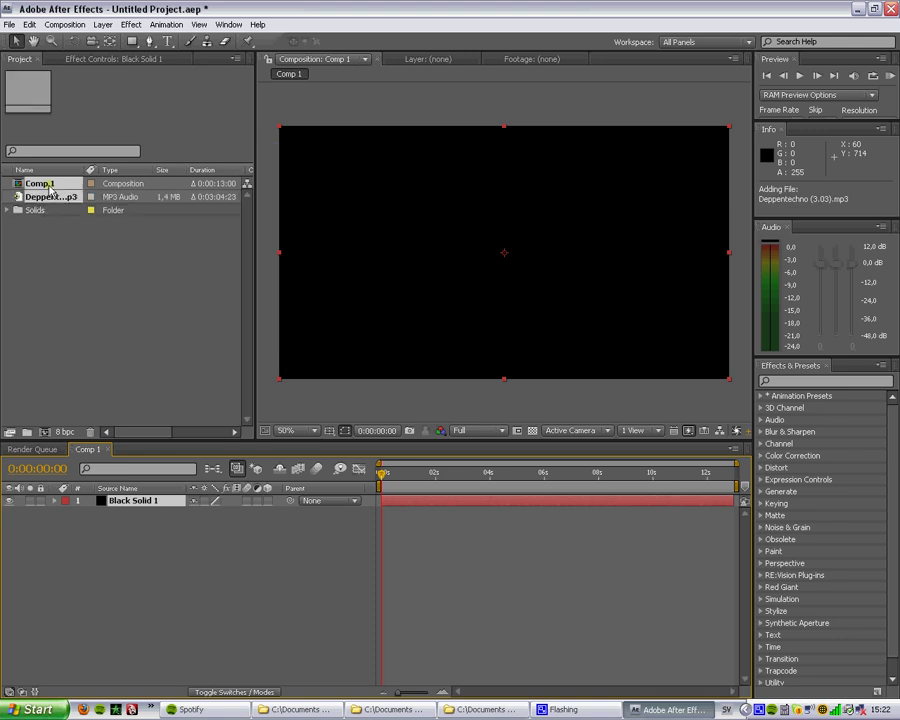
- Place the Deppentechno track in Comp 1's timeline, then add Adjustment Layer 1 at the bottom
left_click_drag(50, 194, 399, 526)
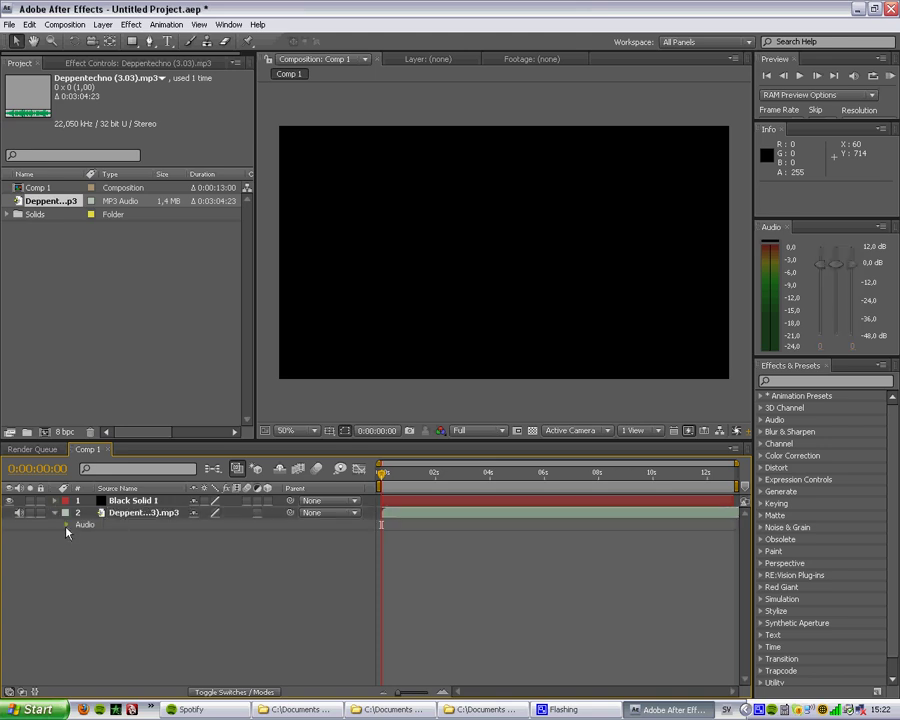
left_click(65, 525)
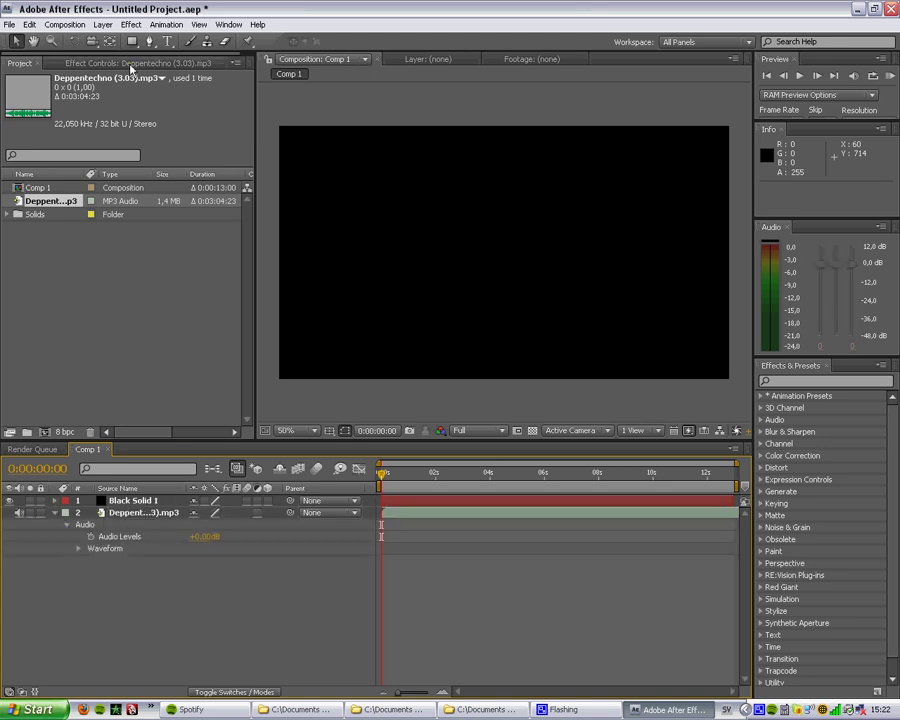
left_click(104, 25)
mouse_move(107, 42)
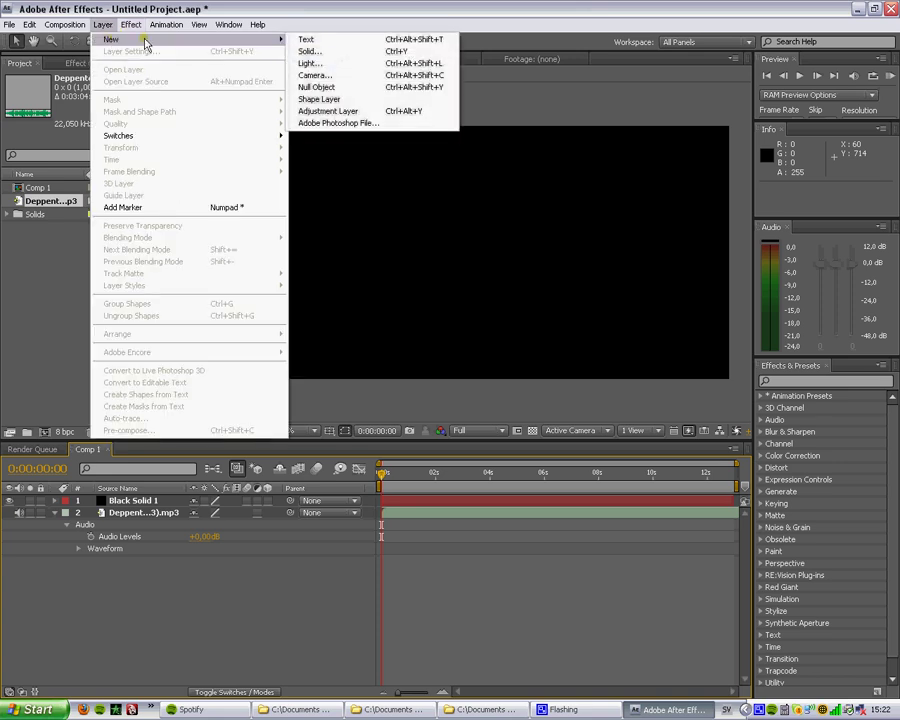
left_click(390, 118)
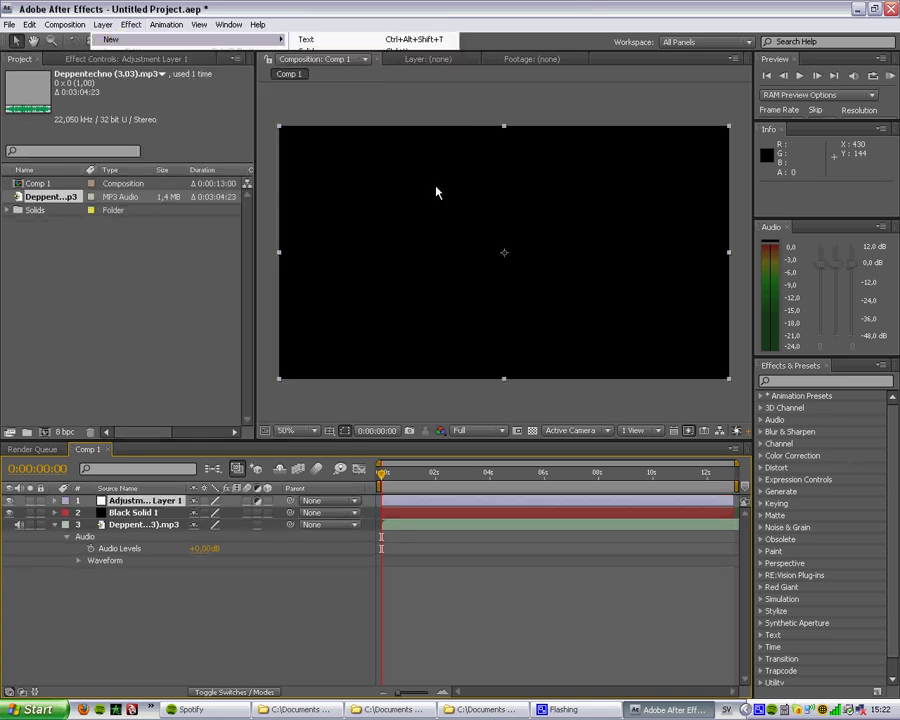
left_click_drag(115, 502, 104, 566)
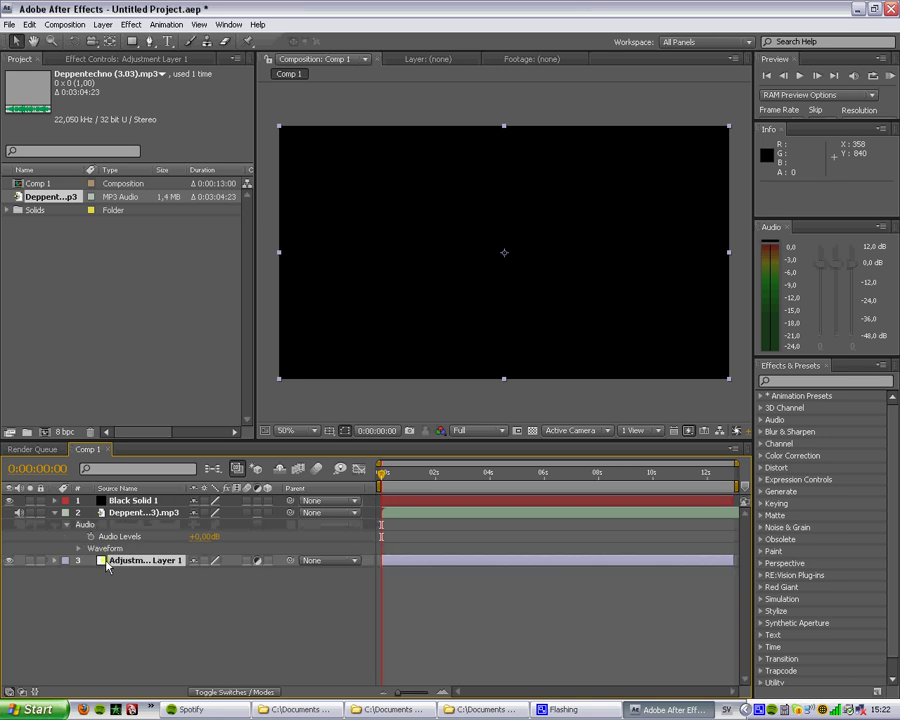
- Apply Trapcode Sound Keys to Adjustment Layer 1 with Audio Layer set to 2. Deppentechno (3.03).mp3
left_click(134, 24)
mouse_move(187, 346)
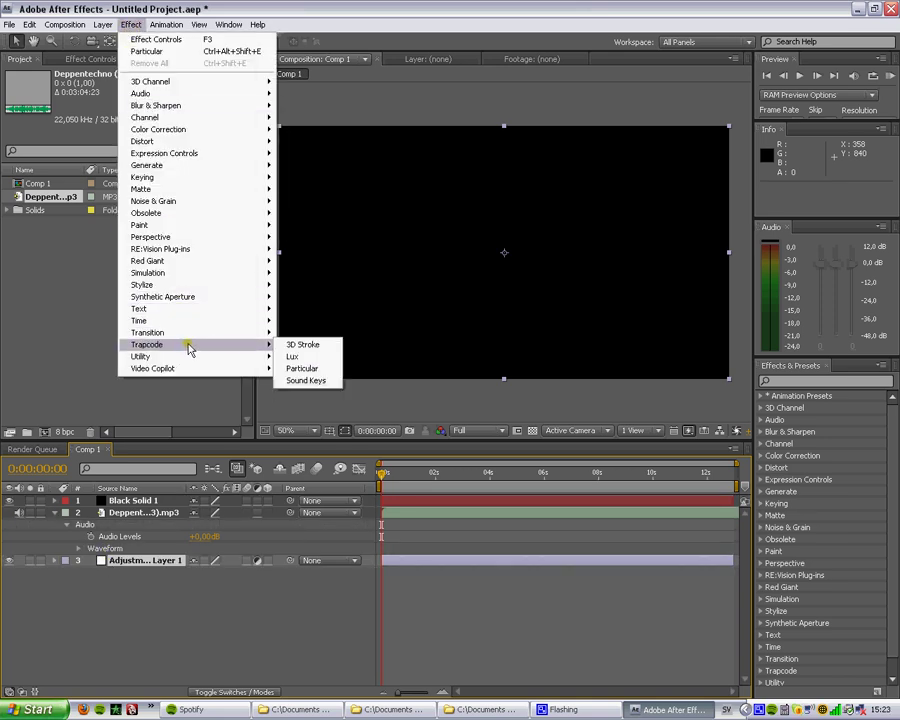
left_click(318, 384)
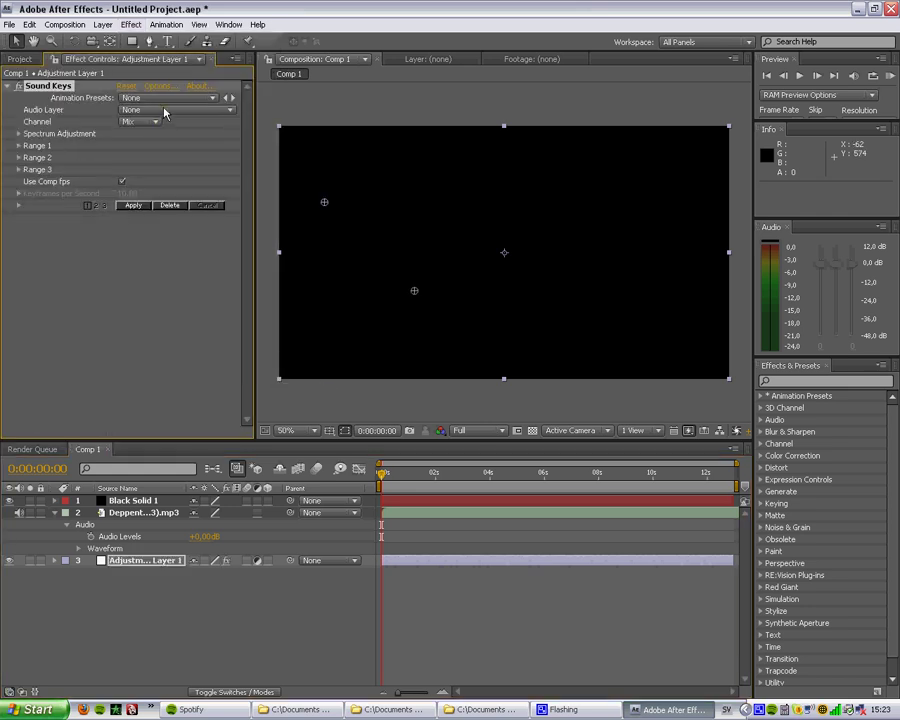
left_click(200, 109)
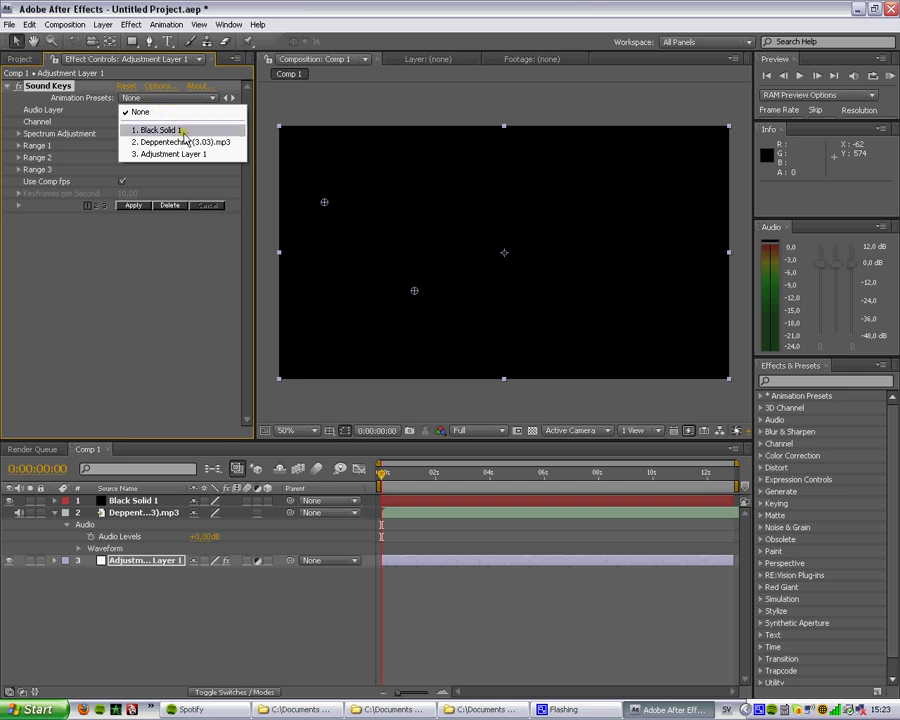
left_click(194, 146)
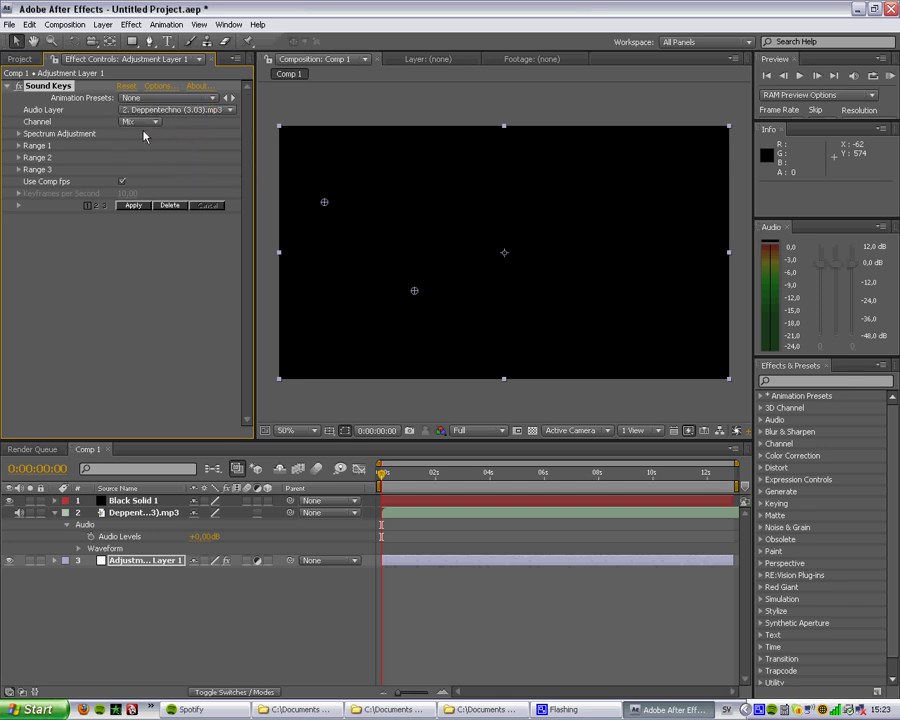
- Expand the Sound Keys Range 1 settings and move the time indicator to frame 15
left_click(19, 146)
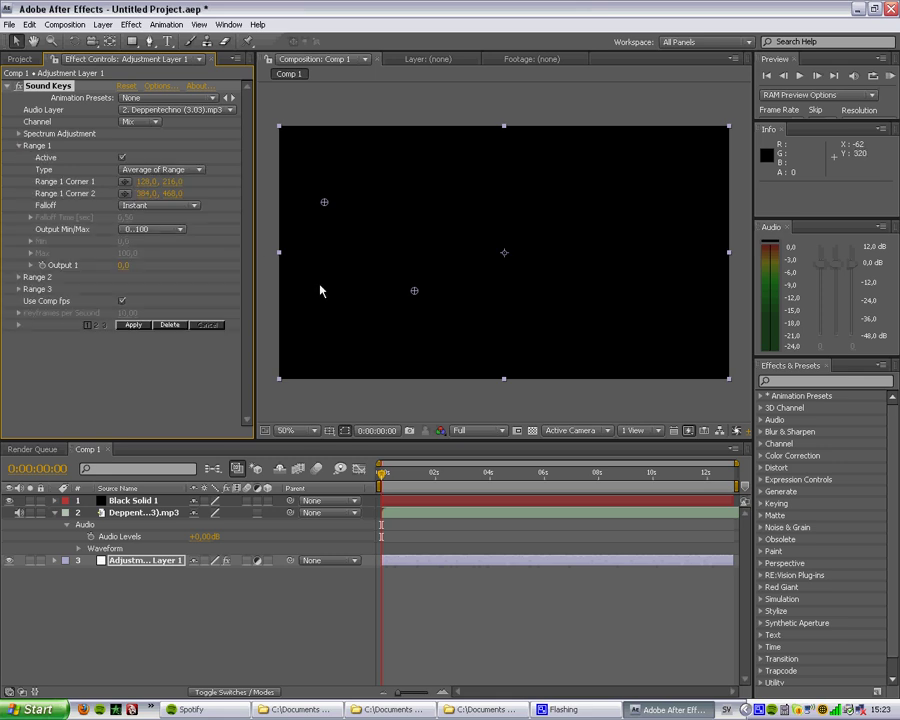
left_click(384, 474)
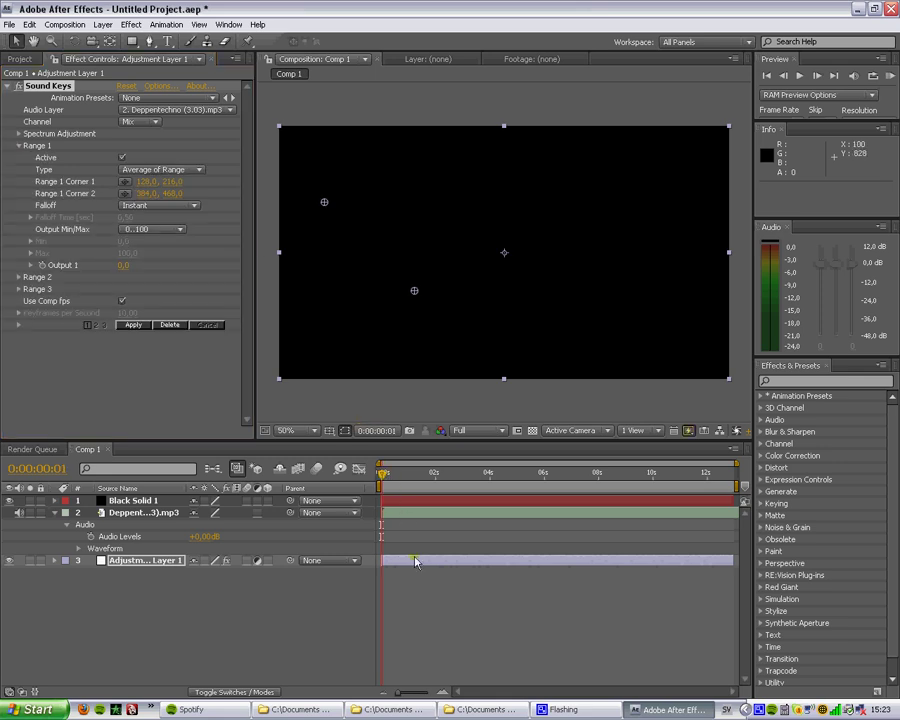
left_click_drag(386, 484, 395, 474)
left_click(133, 570)
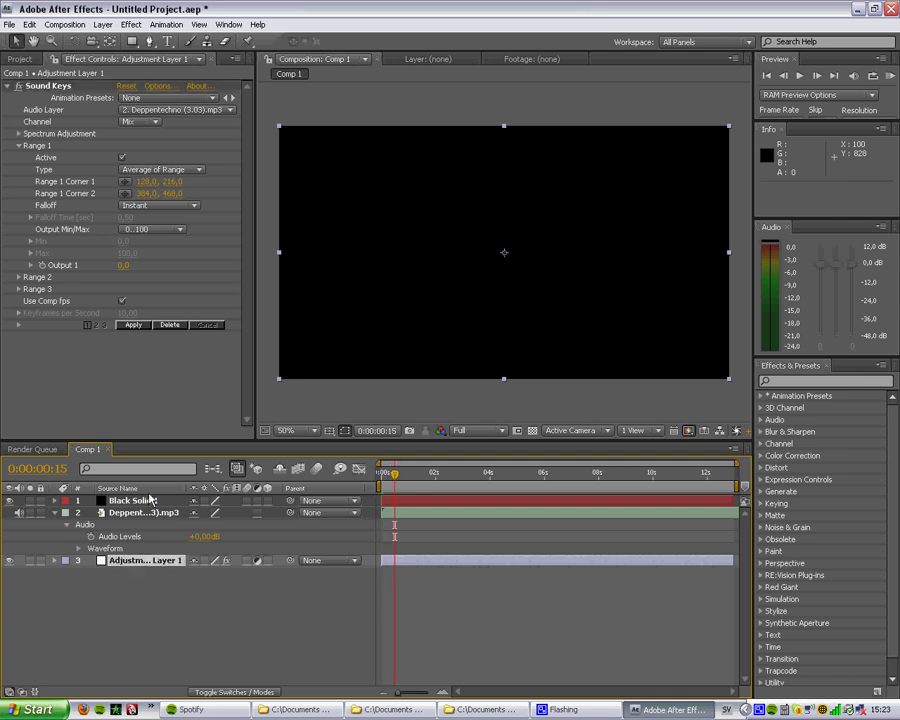
- Move Adjustment Layer 1 to the top, show the track waveform, and scrub to about 3:16
left_click_drag(141, 568, 115, 497)
left_click_drag(395, 481, 408, 481)
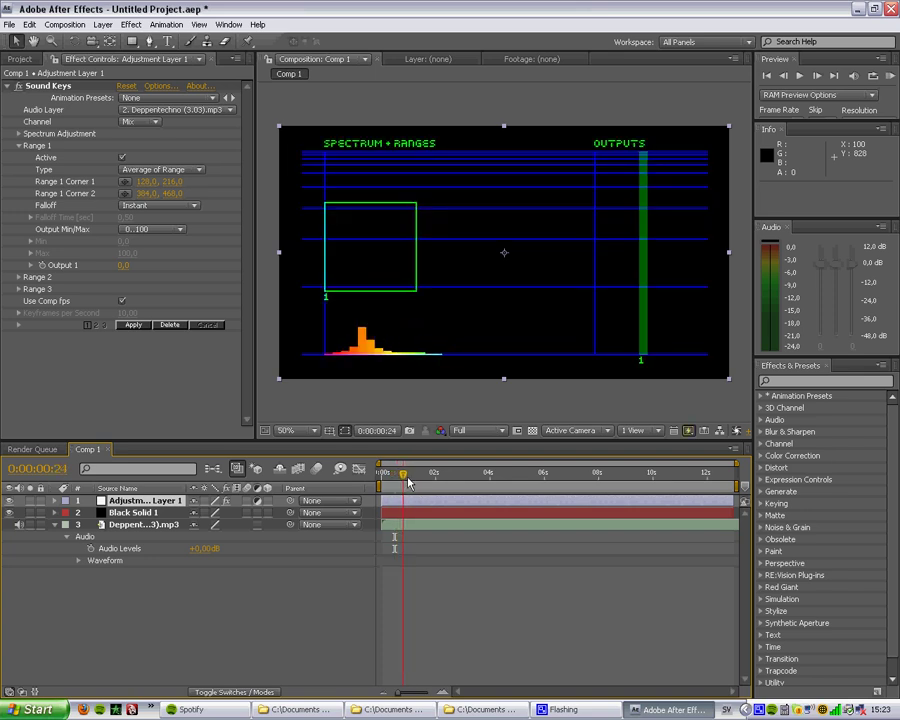
left_click(80, 561)
left_click_drag(403, 480, 463, 490)
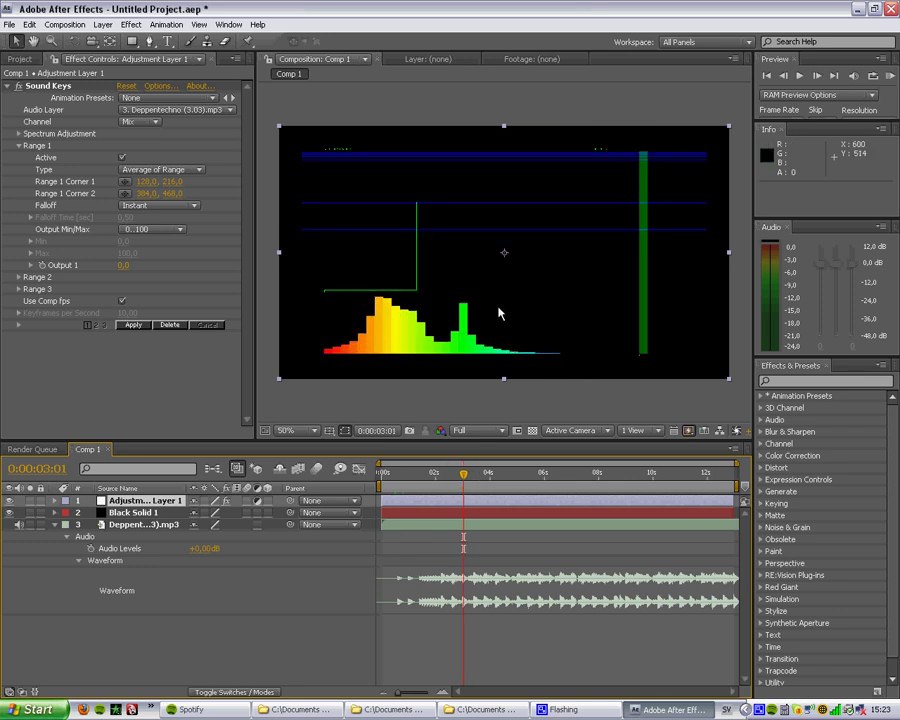
mouse_move(464, 476)
left_mouse_down()
mouse_move(485, 483)
mouse_move(476, 488)
left_mouse_up()
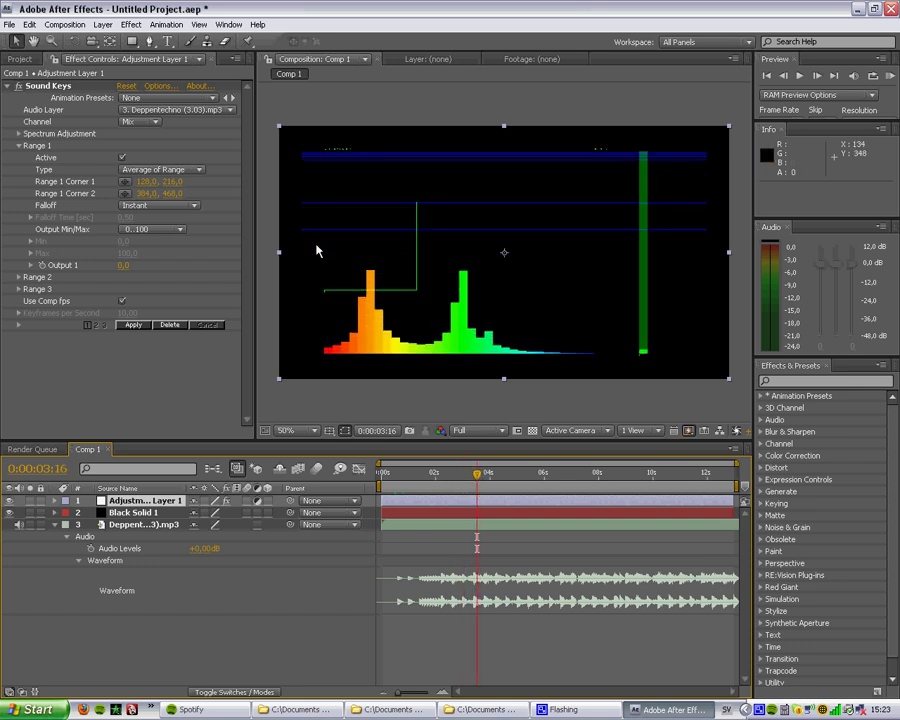
- Draw the Range 1 box around the orange peak of the spectrum
left_click(125, 183)
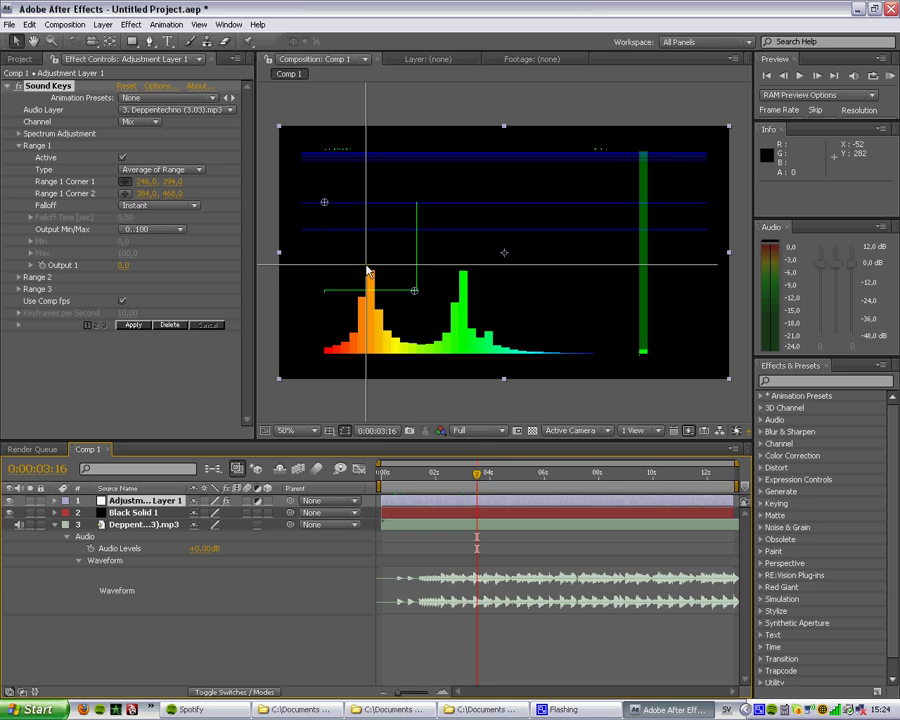
left_click(367, 268)
left_click_drag(414, 300, 375, 360)
- Set Range 1's Output Min/Max to Custom with Min 100 and Max 300
left_click(148, 232)
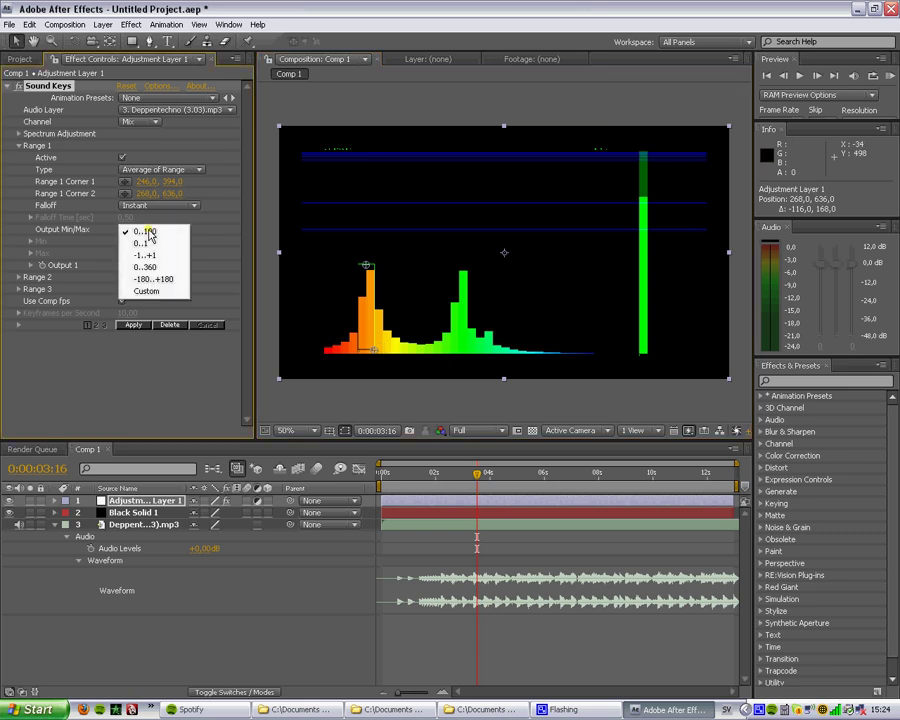
left_click(147, 290)
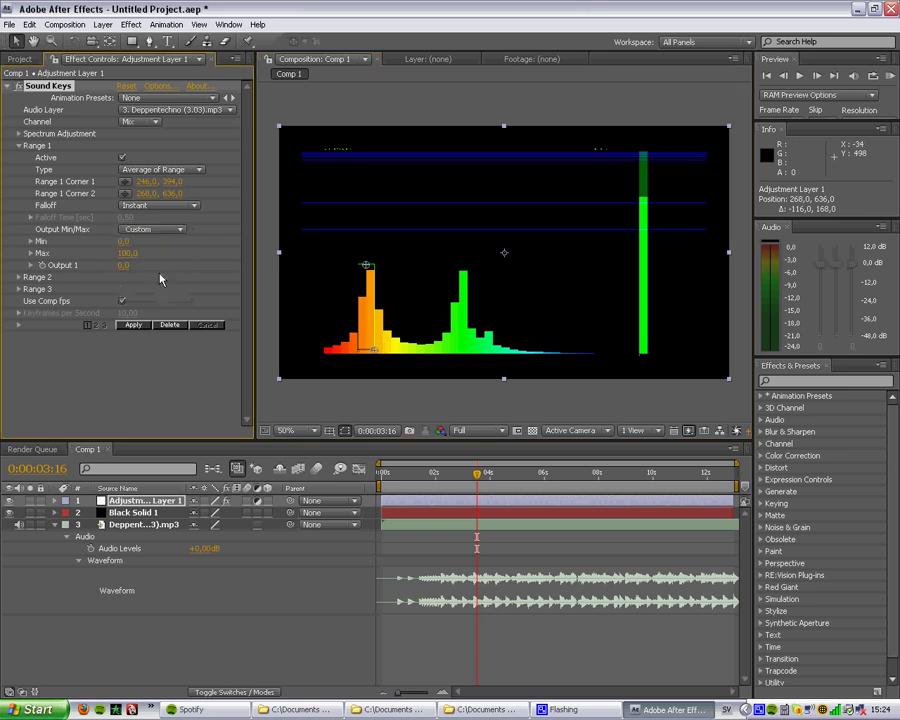
left_click(123, 242)
left_click(129, 254)
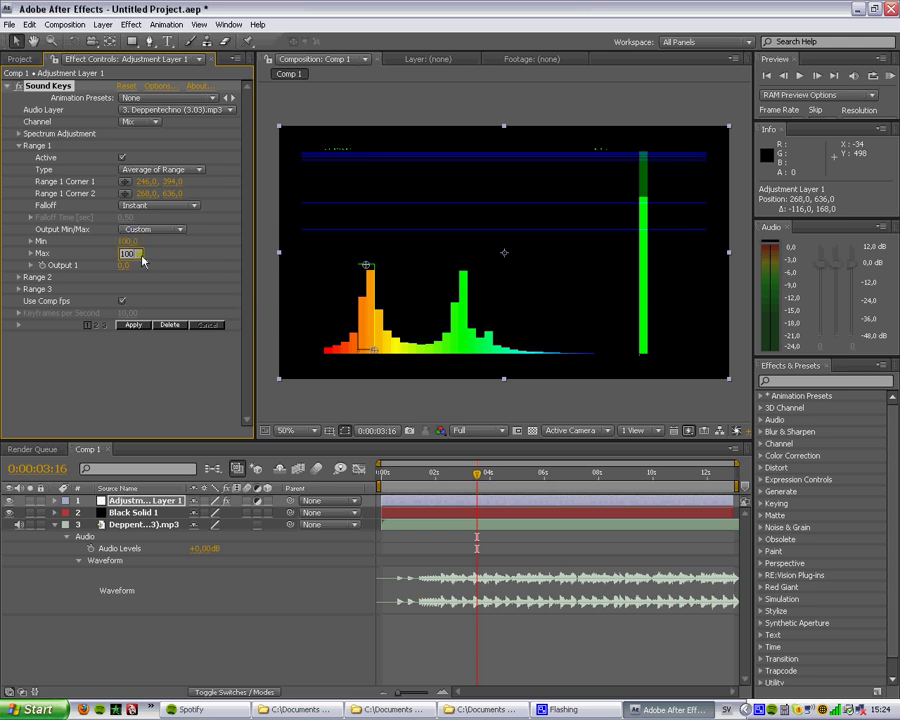
type("300")
key("Return")
- Expand Adjustment Layer 1 down to its Sound Keys properties and go to 0:00:02:22
left_click(55, 501)
left_click(67, 514)
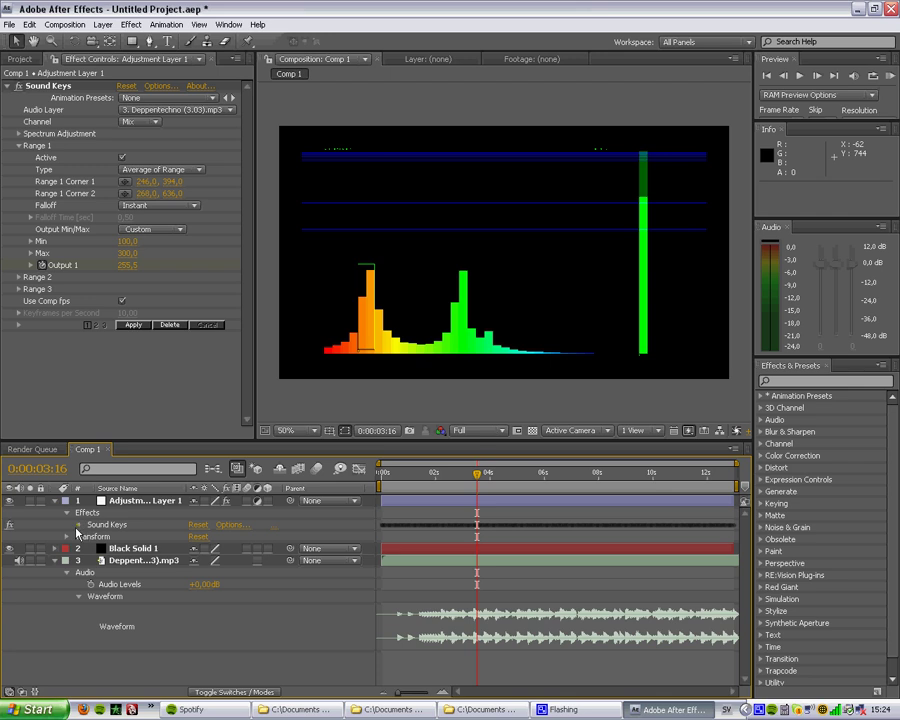
left_click(80, 526)
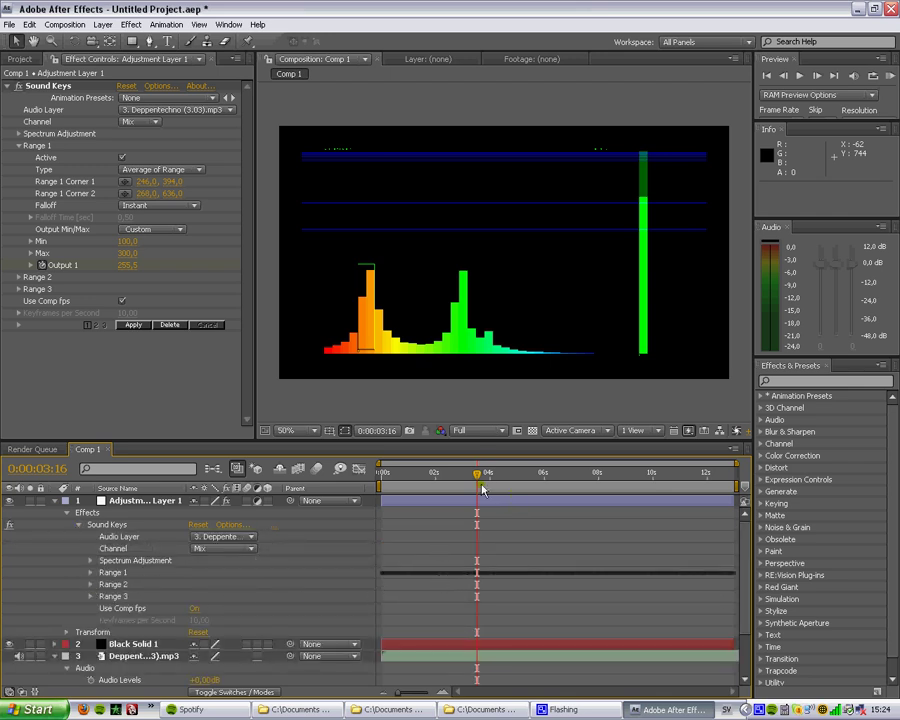
left_click_drag(480, 477, 456, 477)
left_click(367, 472)
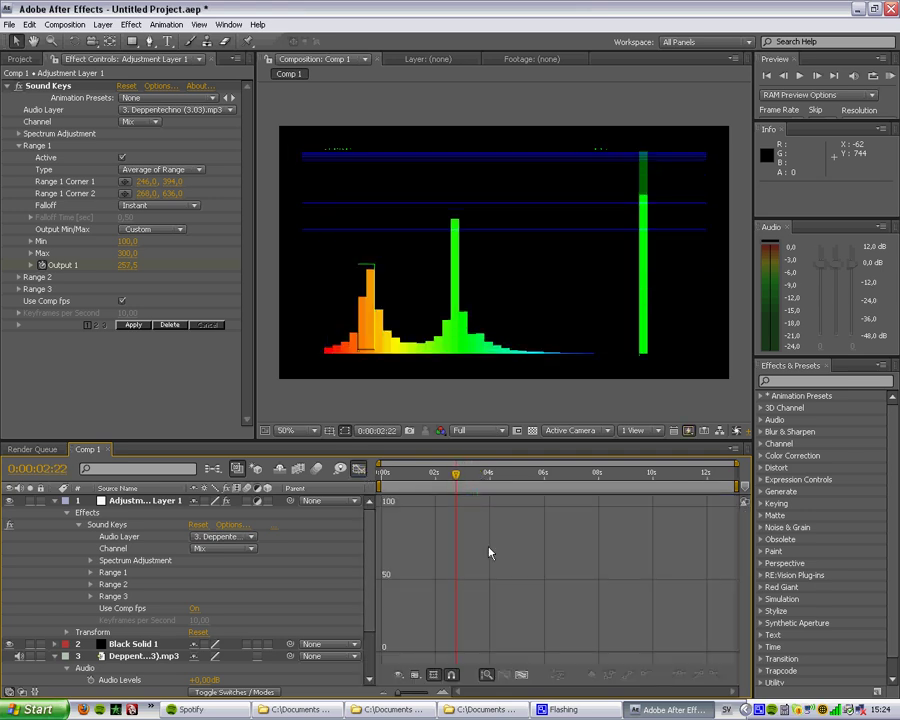
left_click(90, 573)
left_click(90, 572)
left_click(358, 469)
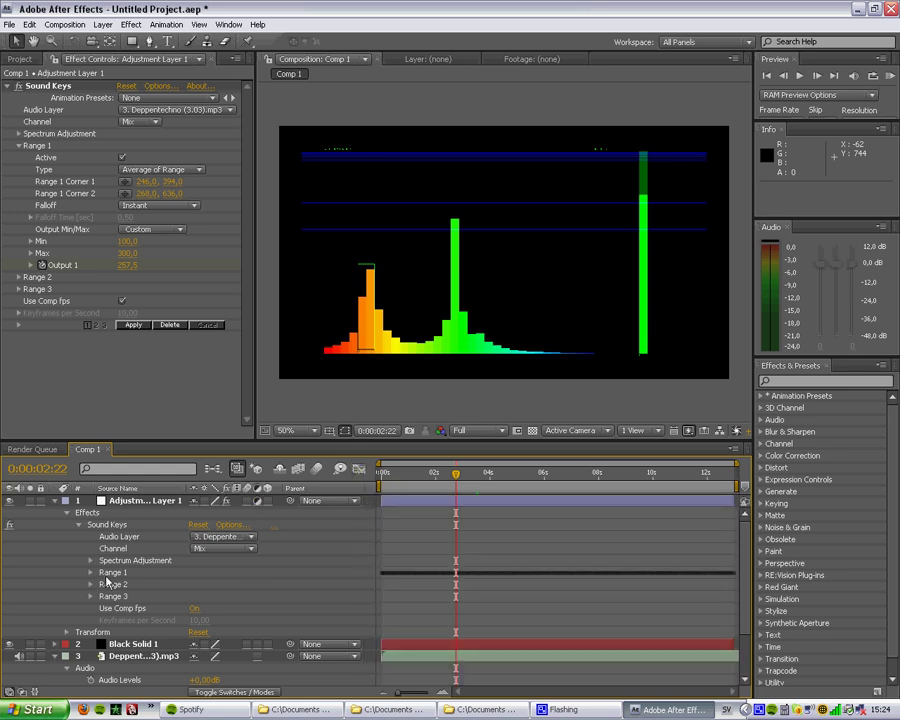
- Plot the Output 1 curve in the Graph Editor and scrub forward from 0:00:03:00
left_click(90, 573)
scroll(201, 575, "down", 3)
left_click(358, 469)
left_click(150, 619)
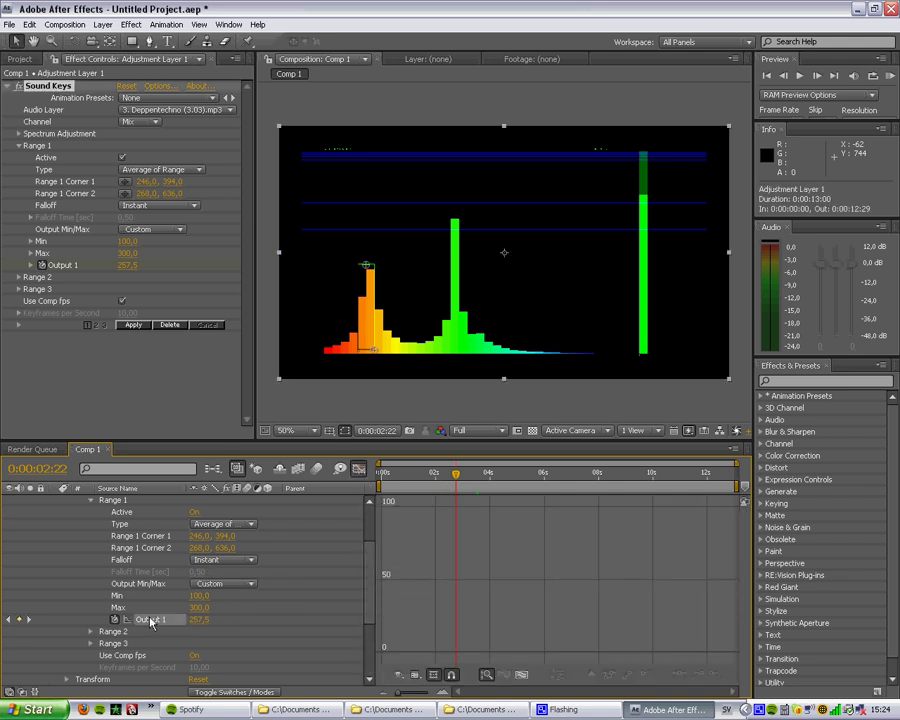
left_click(463, 478)
left_click_drag(463, 478, 518, 479)
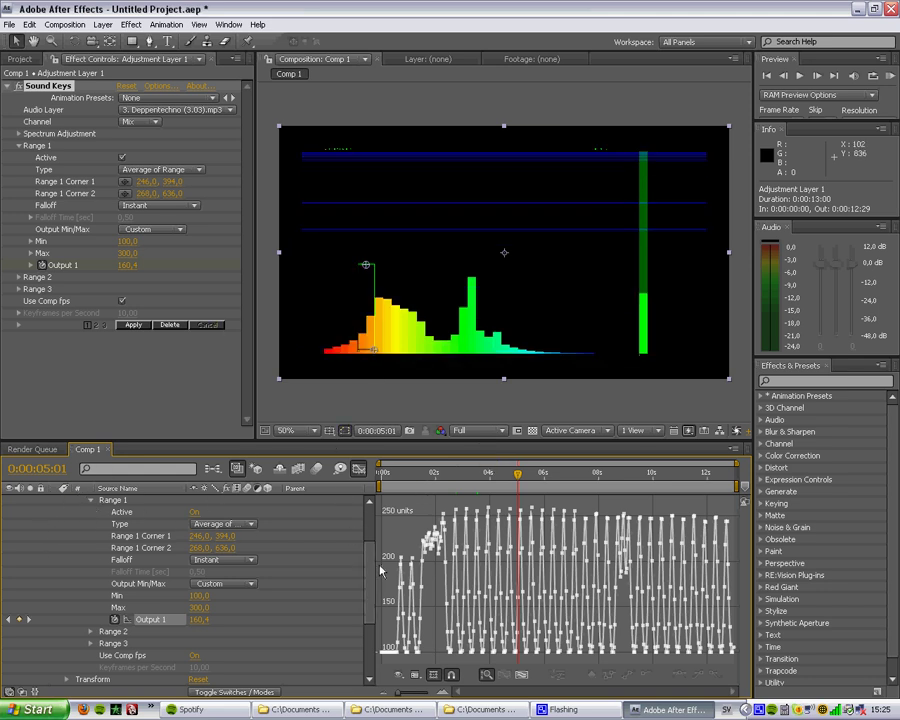
scroll(200, 570, "up", 2)
- Hide Adjustment Layer 1 so the comp shows black, and collapse its properties
left_click(10, 502)
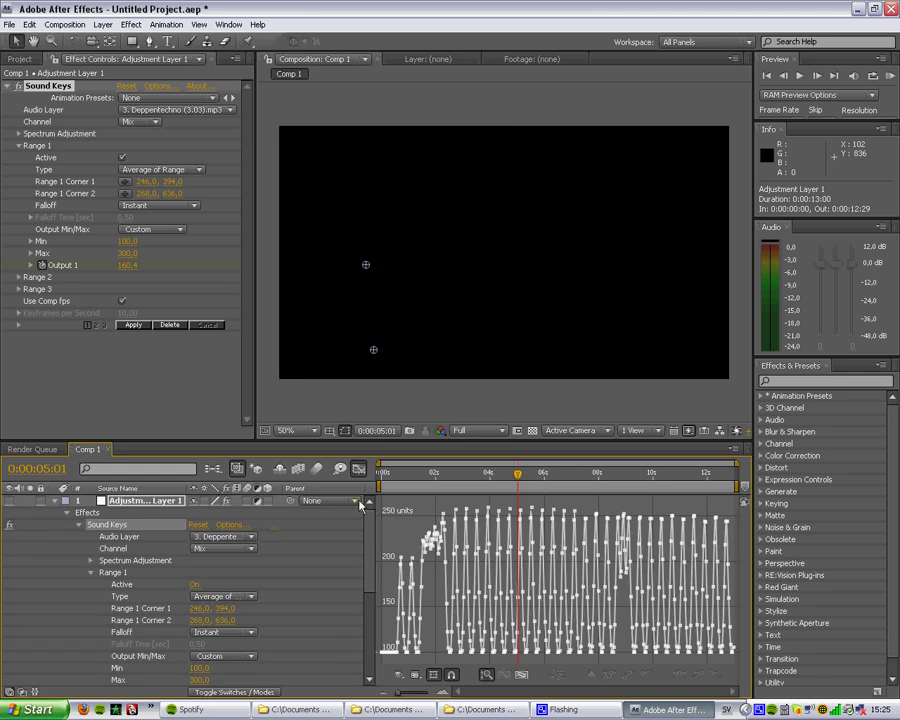
left_click_drag(367, 567, 368, 618)
scroll(150, 560, "up", 5)
left_click(55, 501)
- Apply Optical Flares to Black Solid 1 and place the flare at Position XY 32, 44
left_click(133, 512)
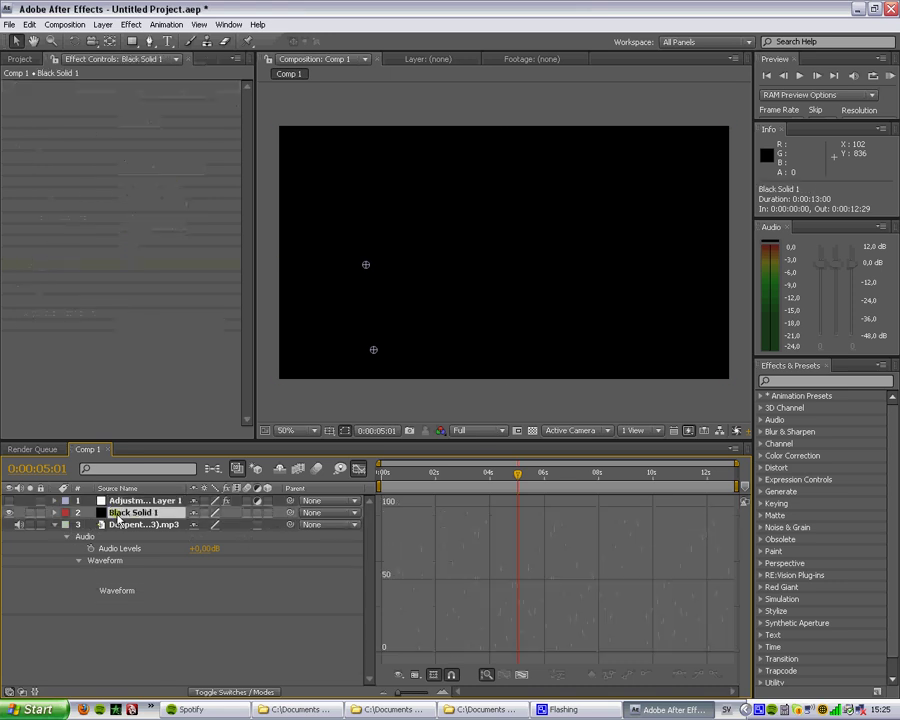
left_click(130, 25)
mouse_move(168, 372)
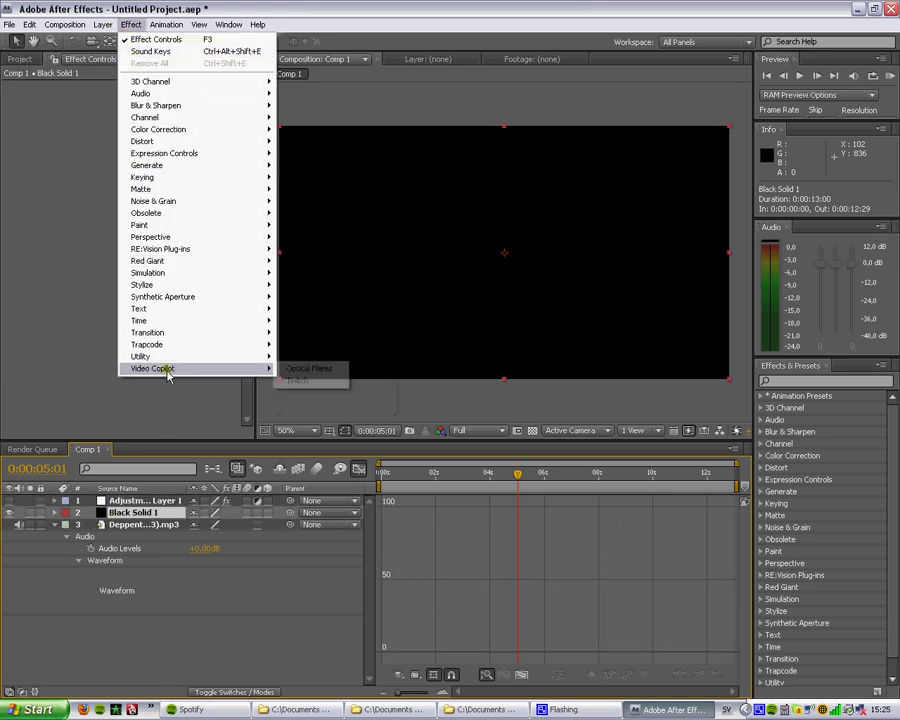
left_click(310, 369)
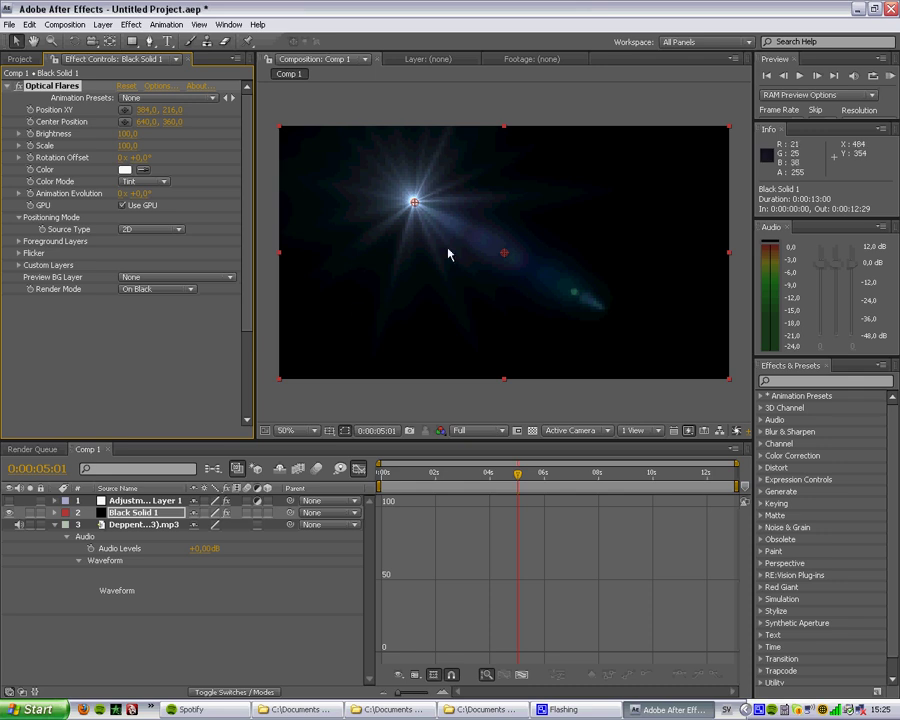
left_click_drag(413, 203, 290, 140)
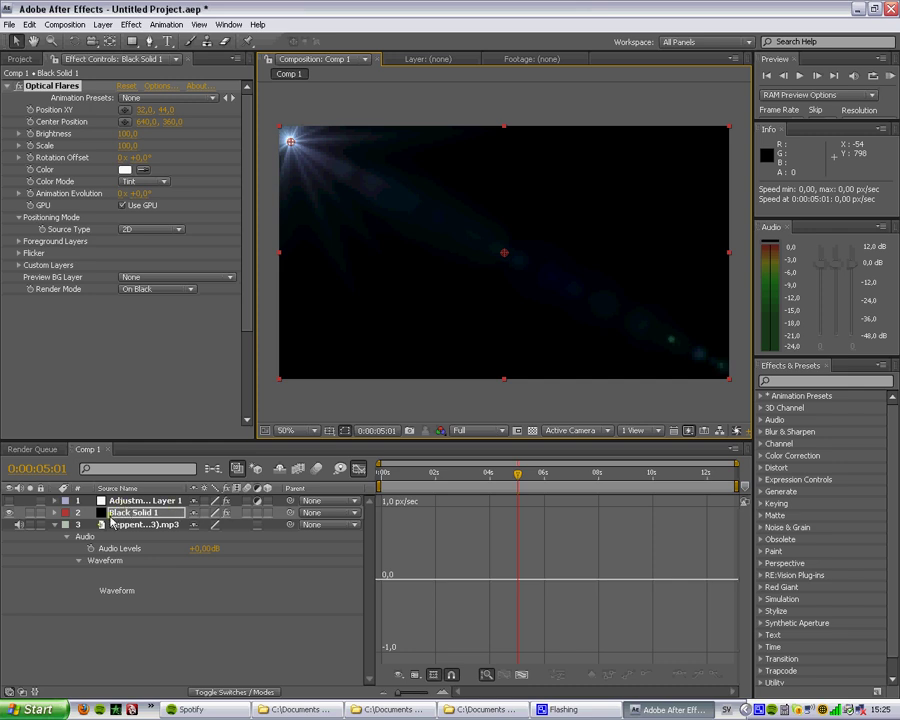
- Expand Black Solid 1's Optical Flares properties and lock Effect Controls on Sound Keys
left_click(54, 514)
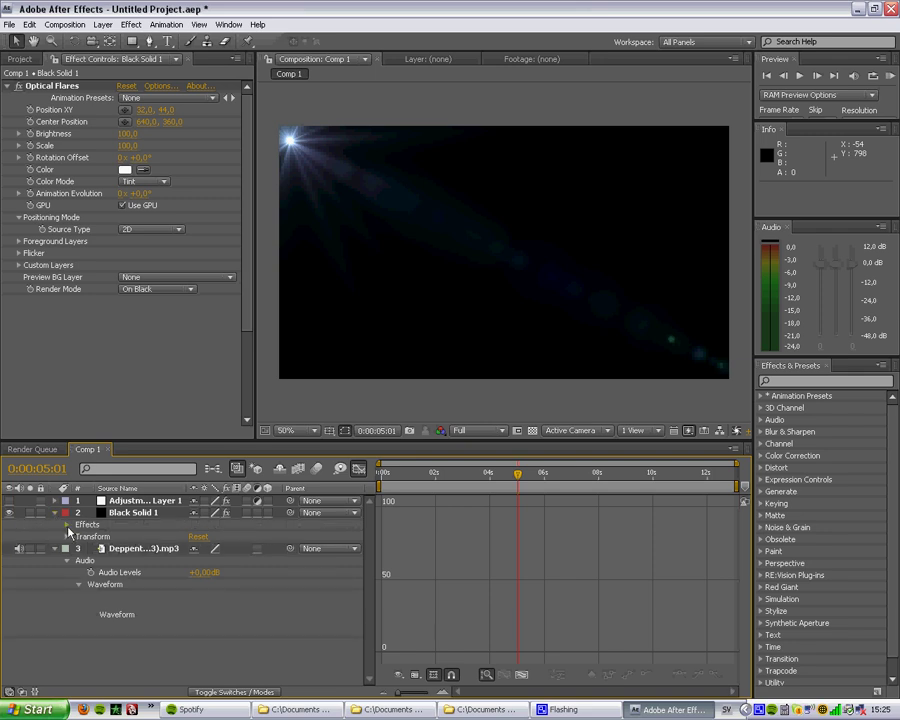
left_click(67, 524)
left_click(79, 537)
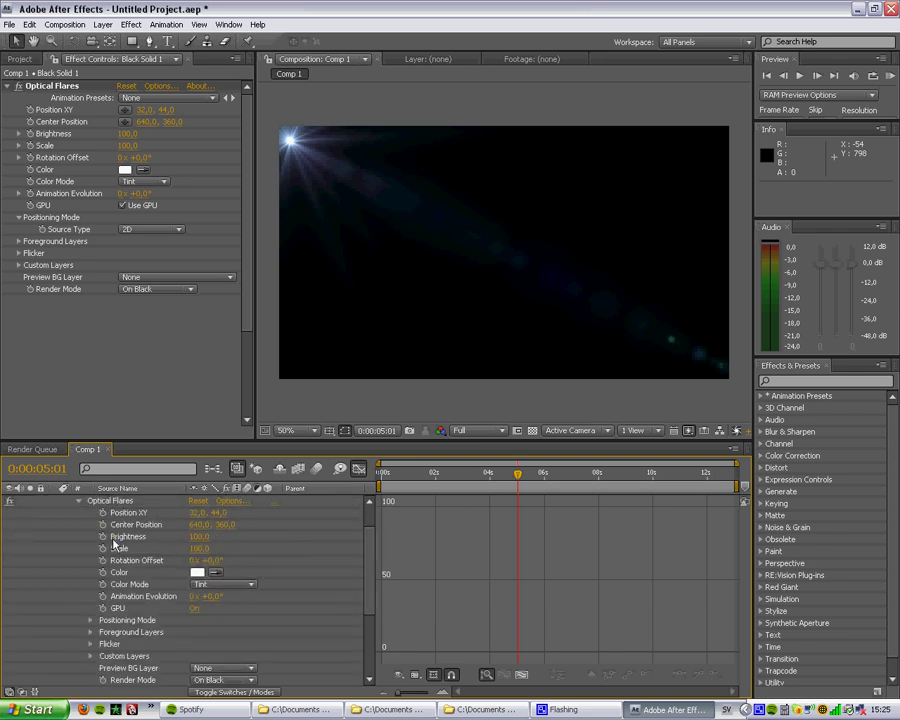
left_click(150, 541)
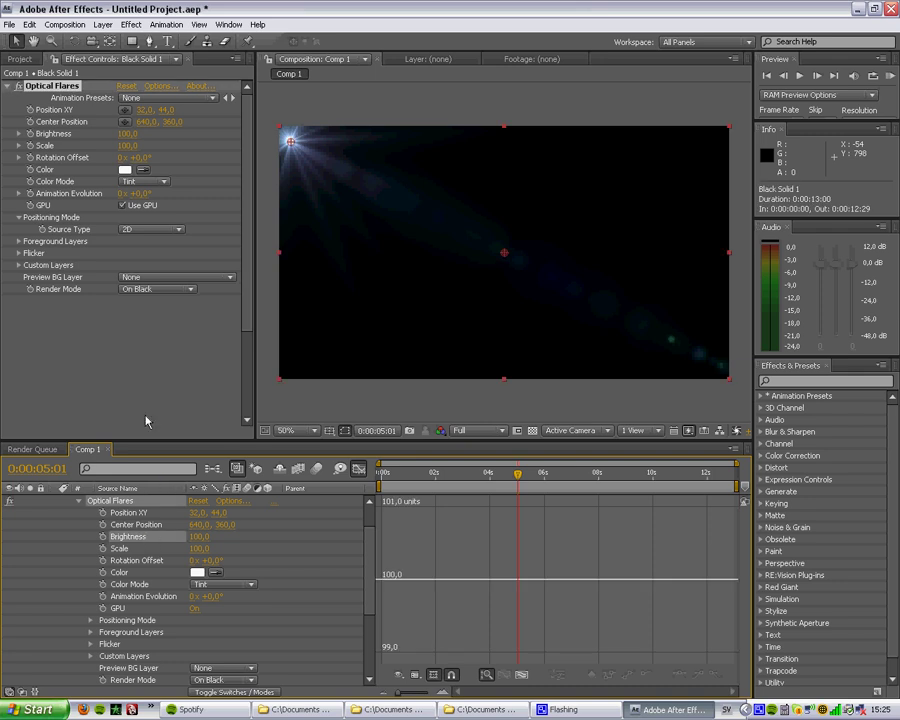
scroll(152, 530, "up", 2)
left_click(128, 499)
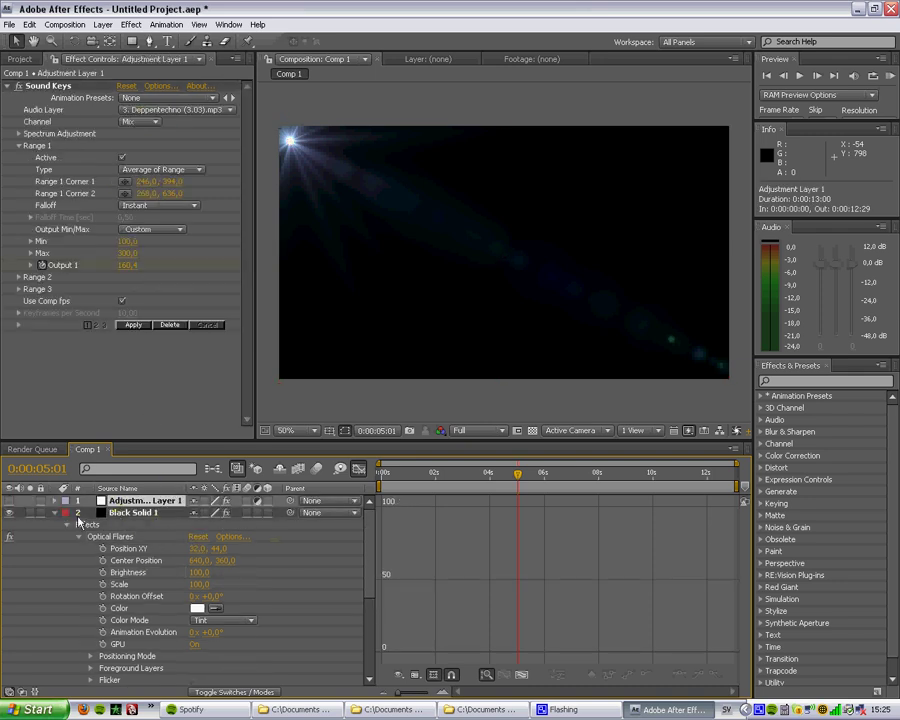
left_click(110, 370)
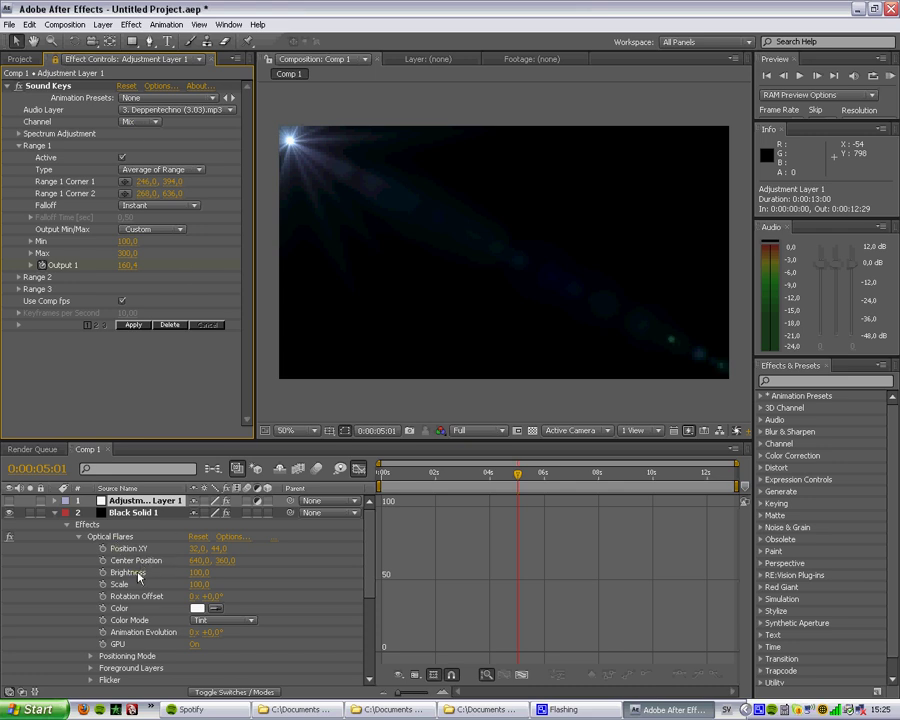
- Add a Brightness expression pick-whipped to Sound Keys Output 1, checking it at 0:00:04:19
left_click(122, 571)
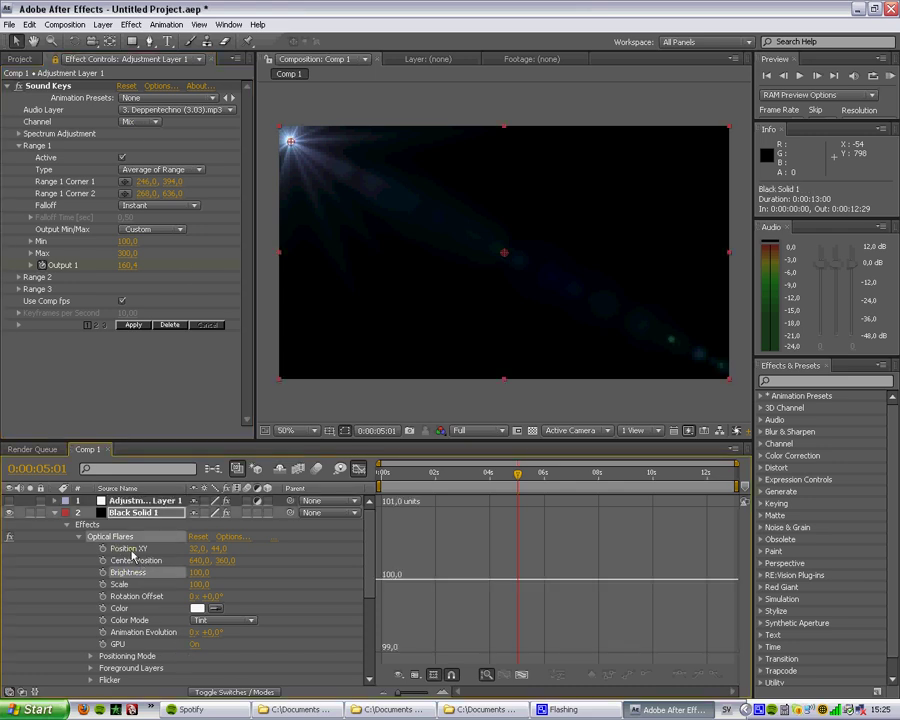
left_click(166, 24)
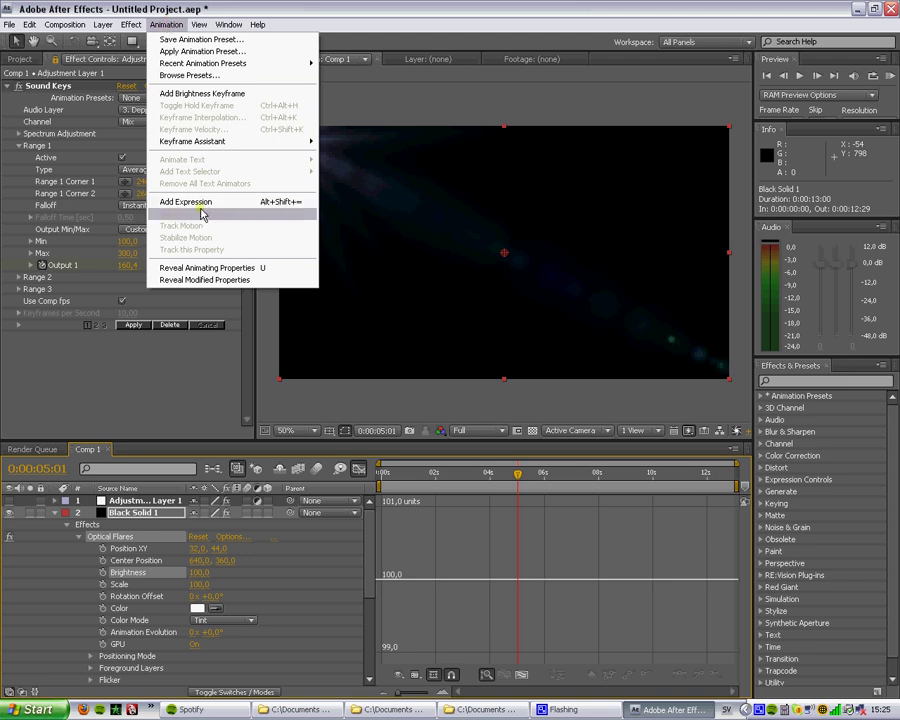
left_click(230, 202)
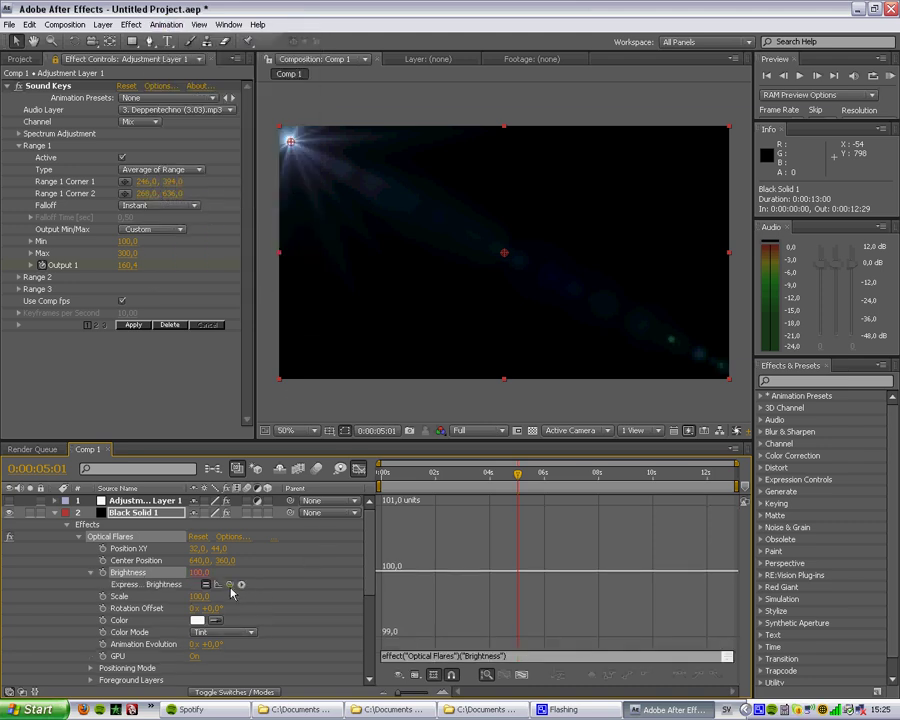
left_click_drag(230, 584, 72, 266)
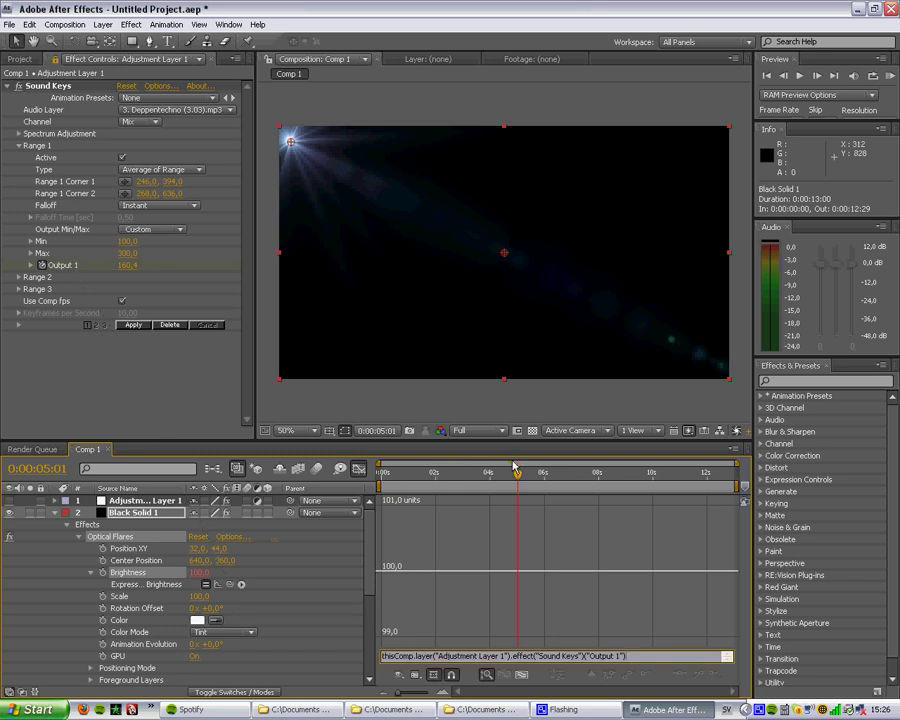
left_click_drag(515, 476, 507, 480)
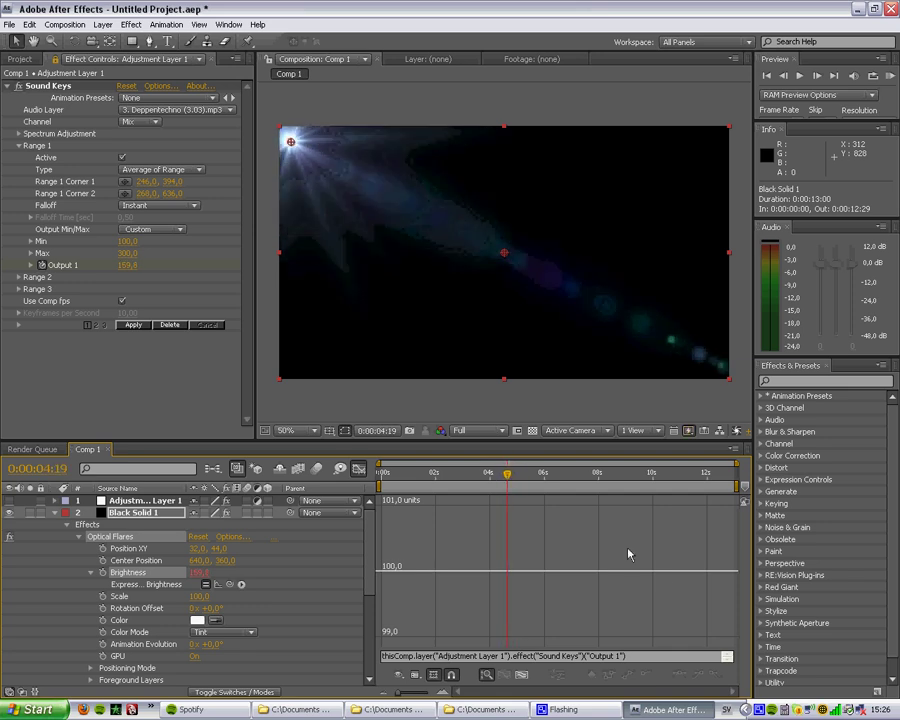
- Show Adjustment Layer 1's Output 1 curve in the Graph Editor
left_click(359, 470)
left_click(140, 500)
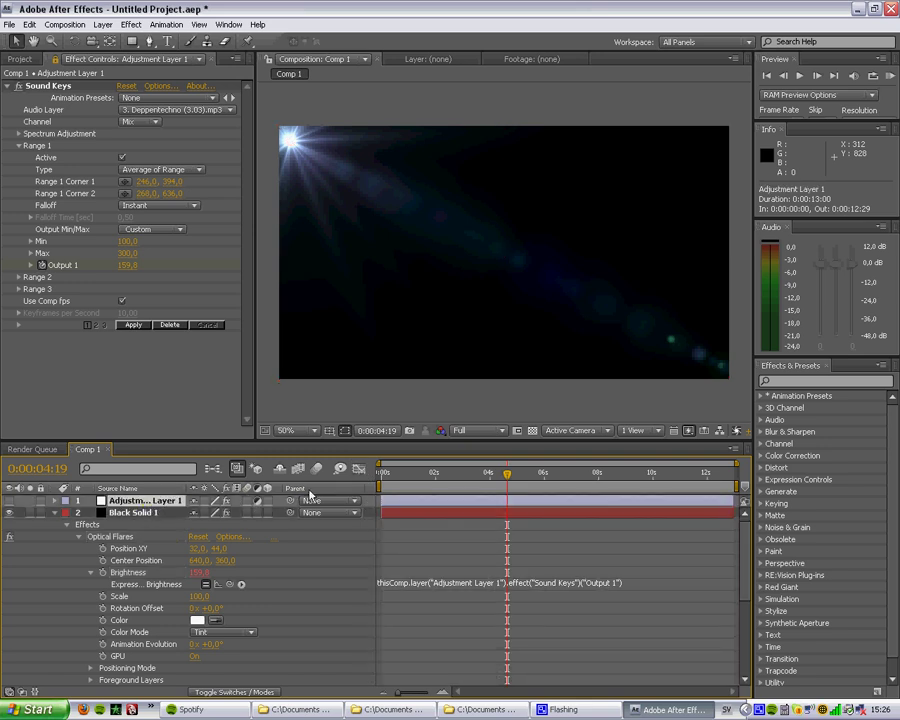
left_click(57, 501)
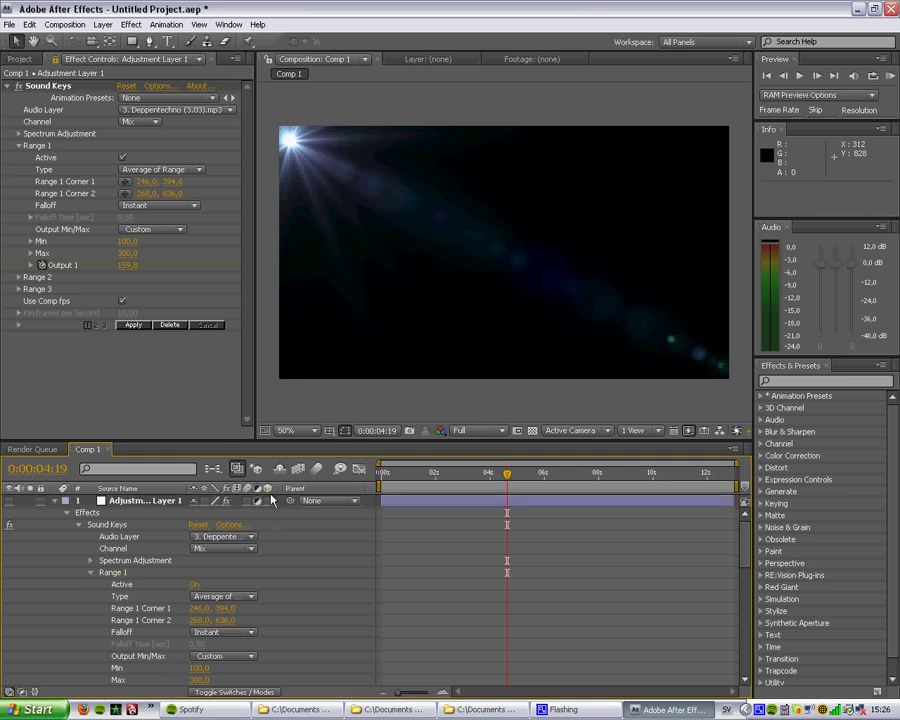
left_click(358, 470)
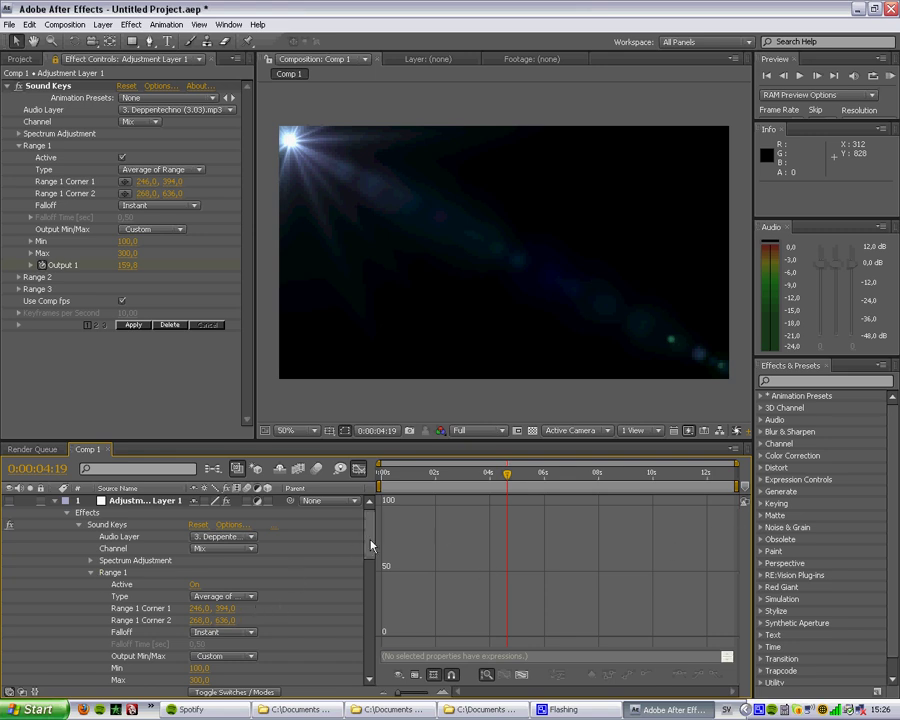
left_click_drag(368, 544, 369, 561)
left_click(160, 636)
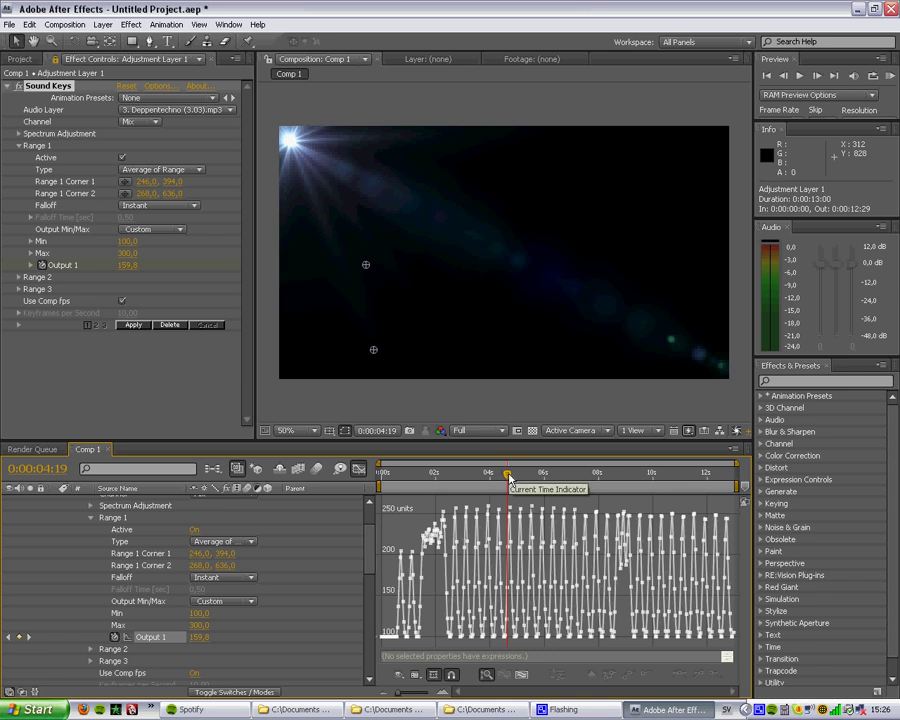
- Preview from 0:00:04:25 to watch the flare pulse with the music
left_click_drag(509, 479, 574, 487)
key("space")
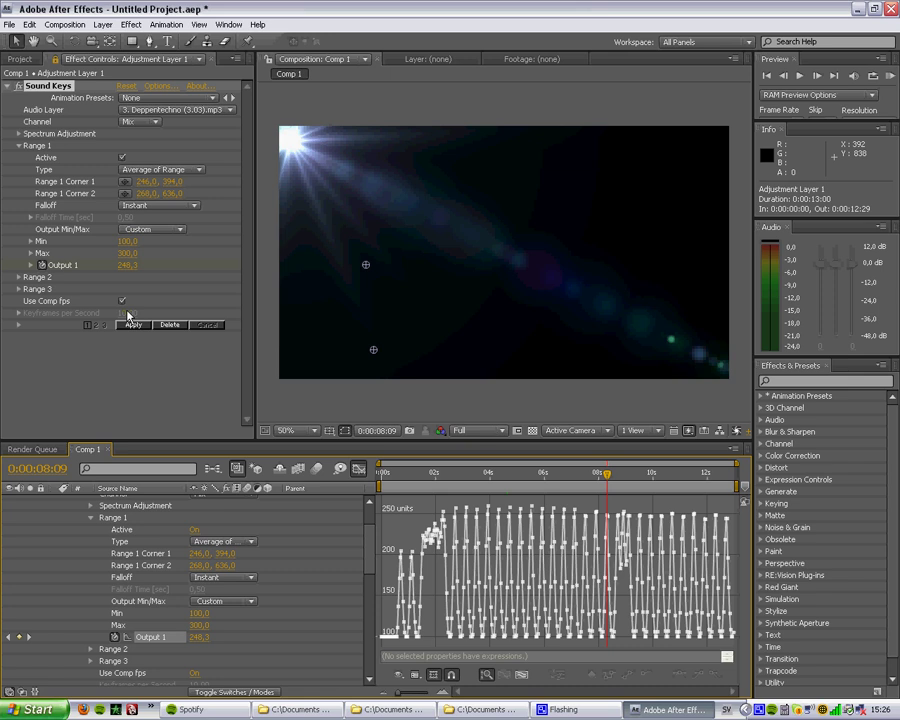
scroll(366, 562, "up", 3)
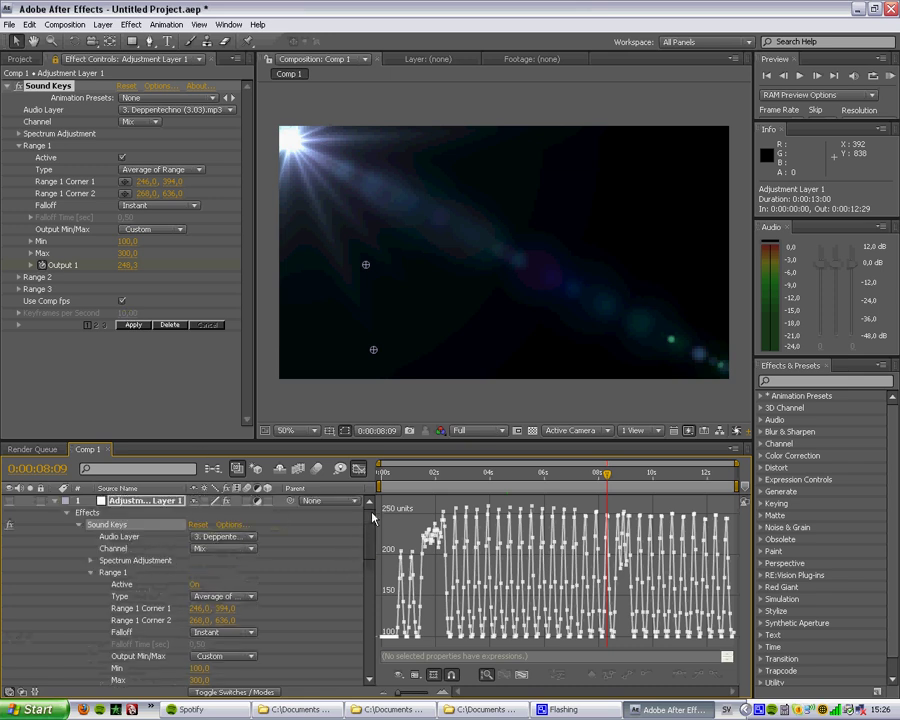